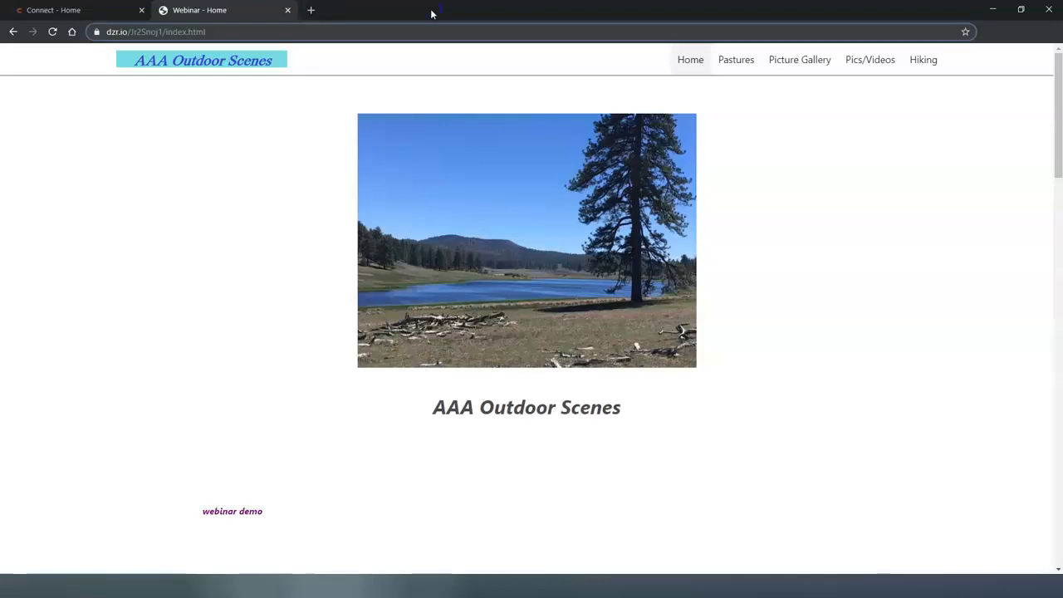
Switch to Dataczar in full-screen view and open the Webinar website's Home page for editing.
key("F11")
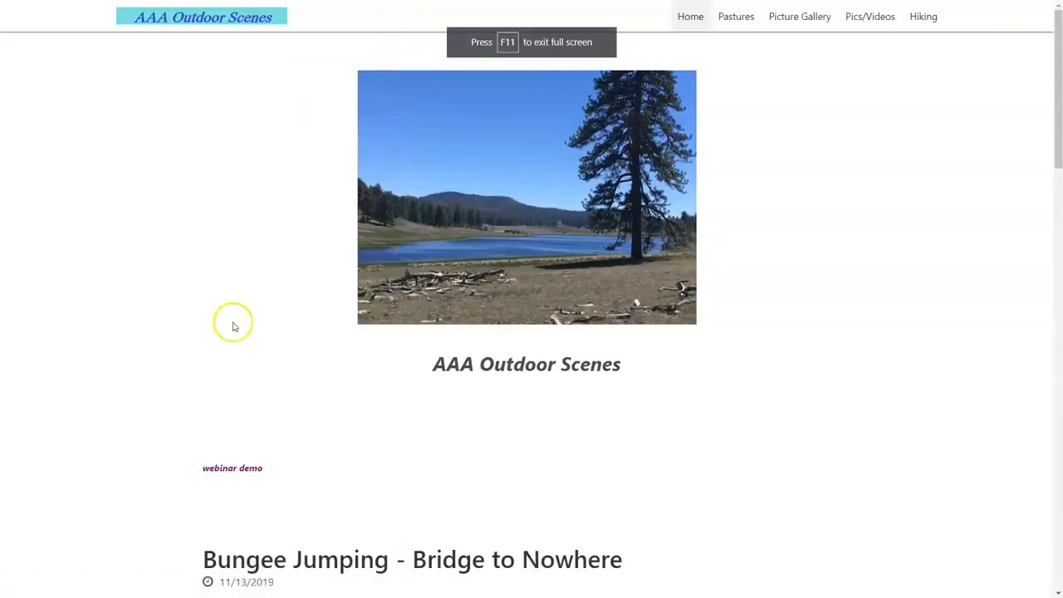
key("ctrl+Tab")
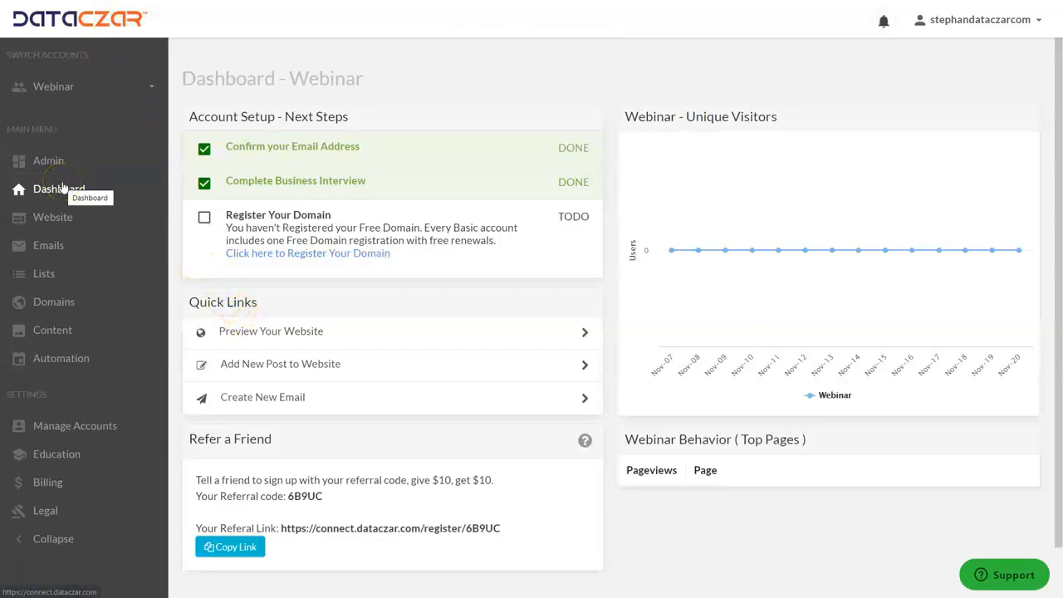
left_click(55, 218)
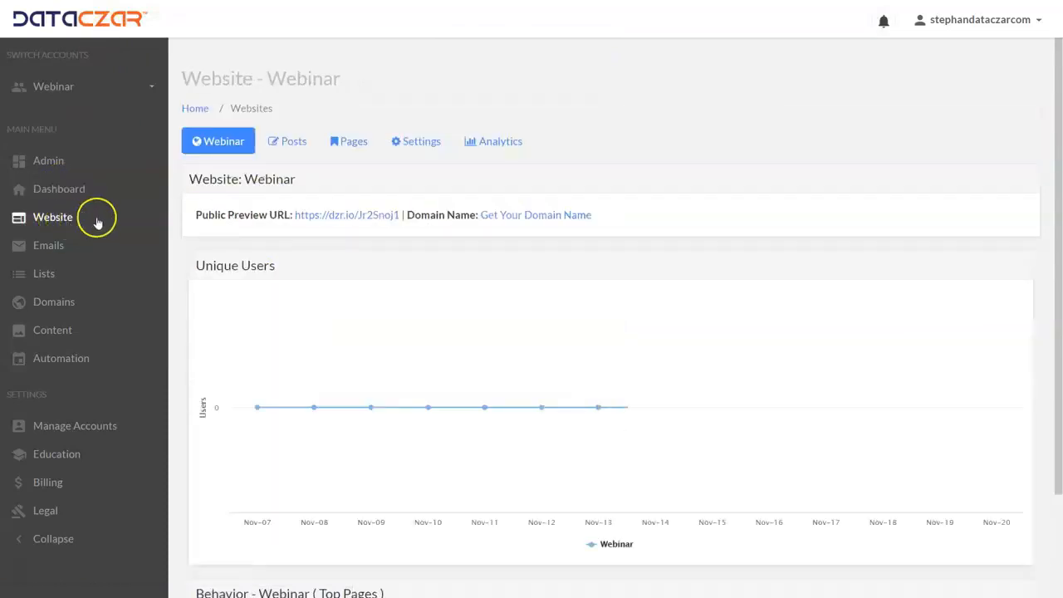
left_click(354, 145)
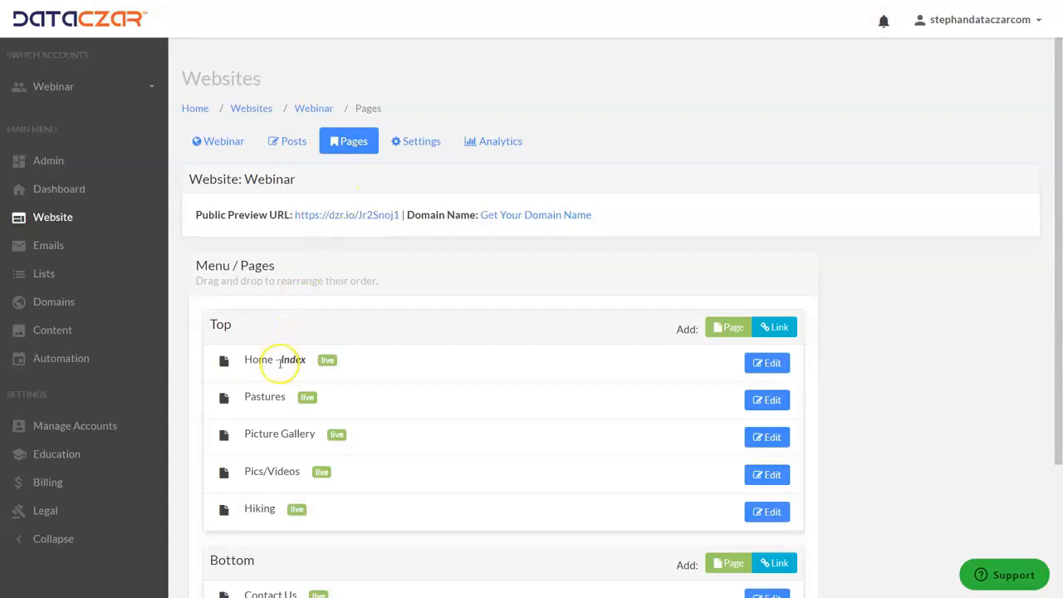
left_click(783, 363)
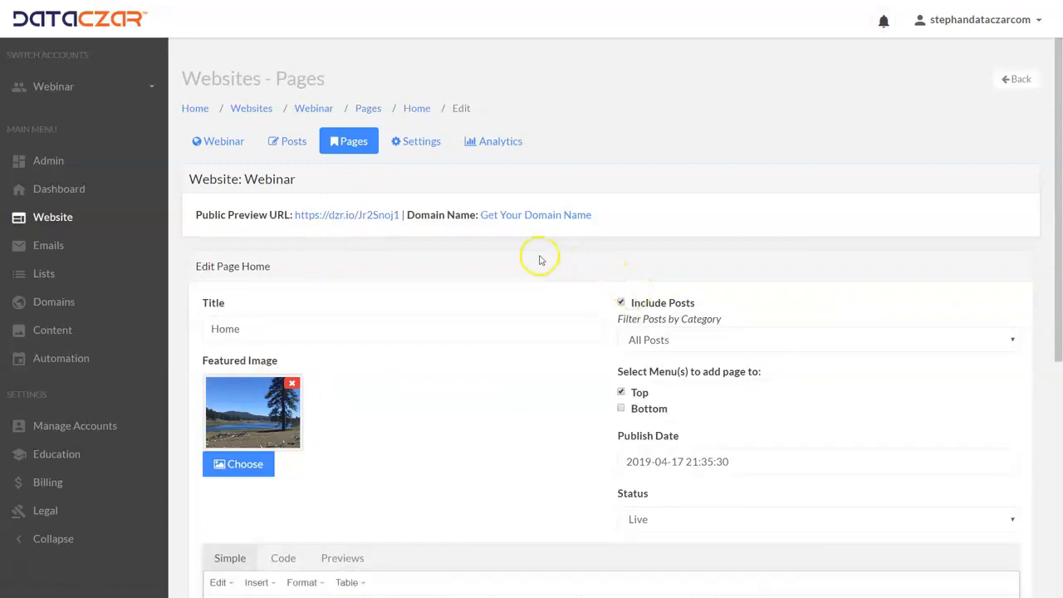
scroll(526, 254, "down", 4)
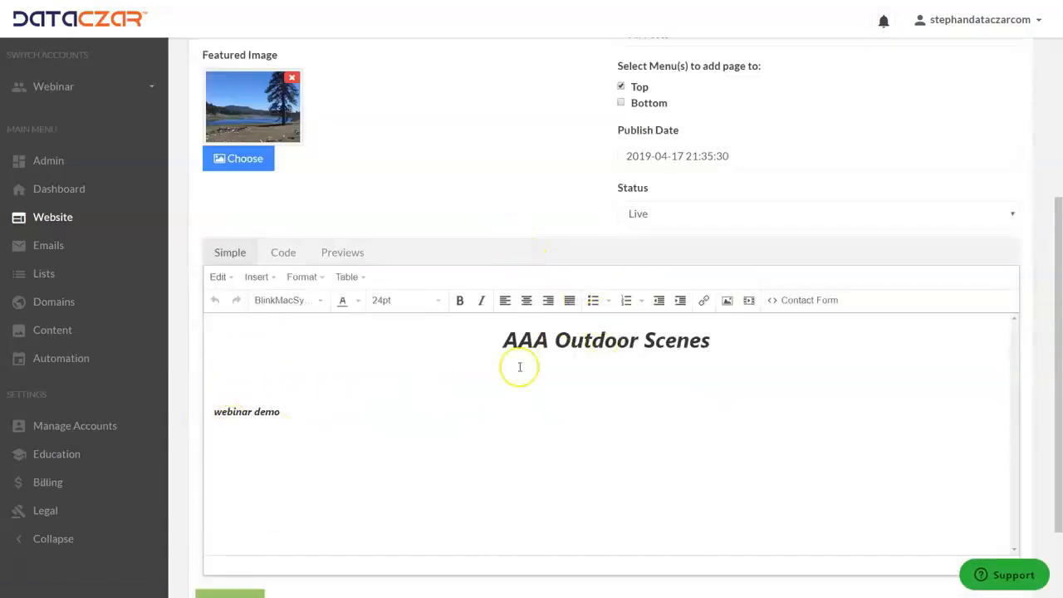
Add the line "Visit Bungee America - click here" below the AAA Outdoor Scenes heading and make it bold.
left_click(224, 366)
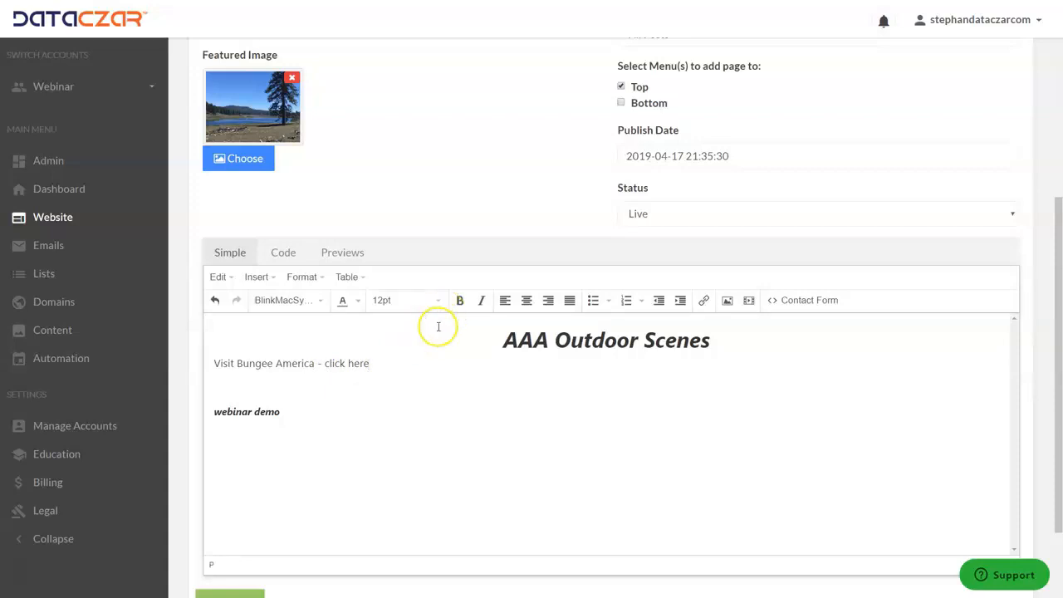
left_click_drag(394, 363, 209, 366)
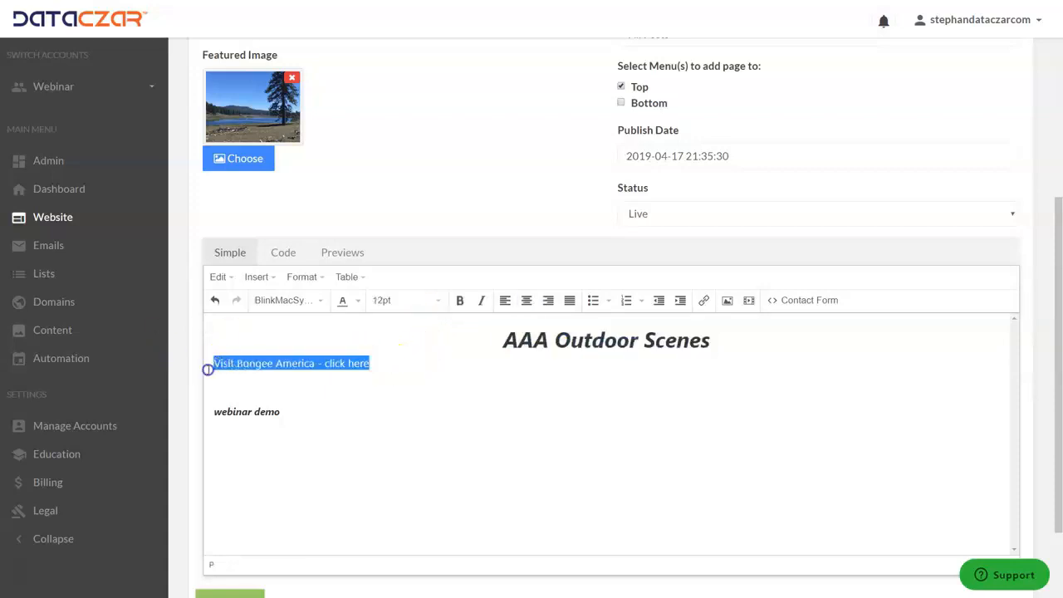
left_click(460, 300)
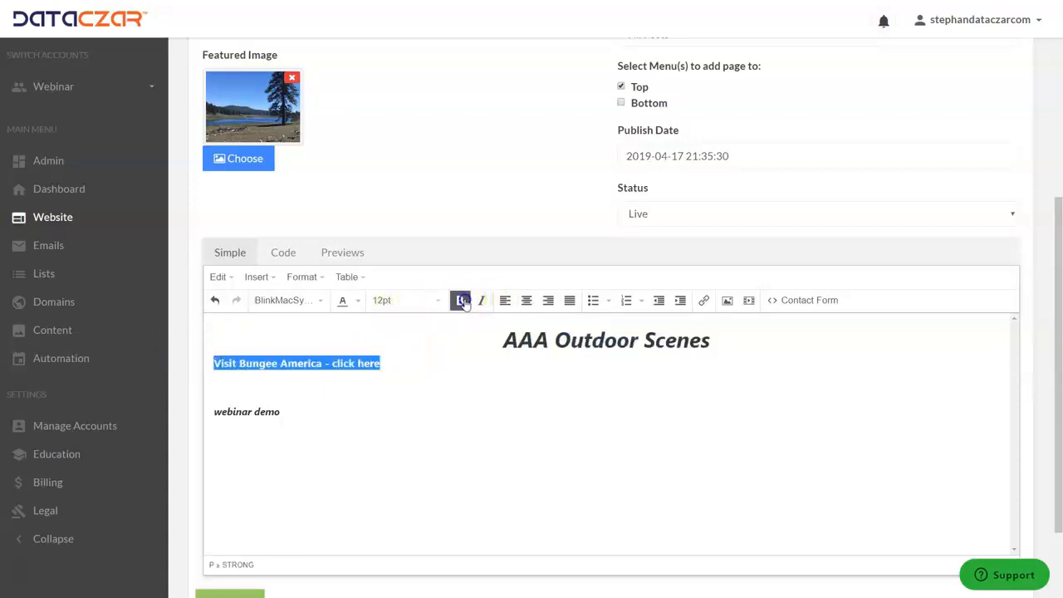
left_click(402, 367)
left_click_drag(397, 366, 207, 368)
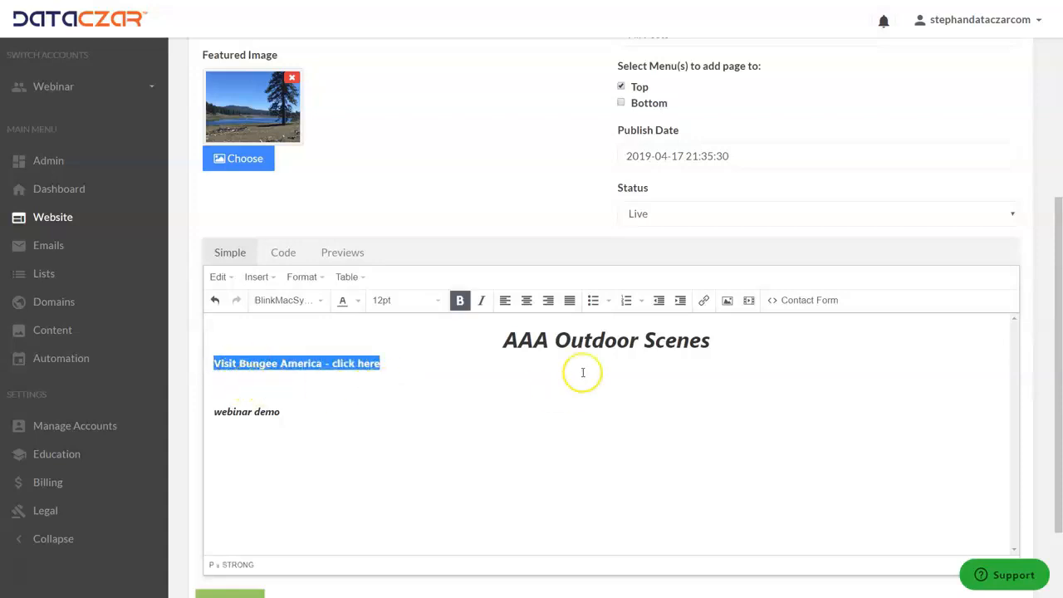
left_click(704, 303)
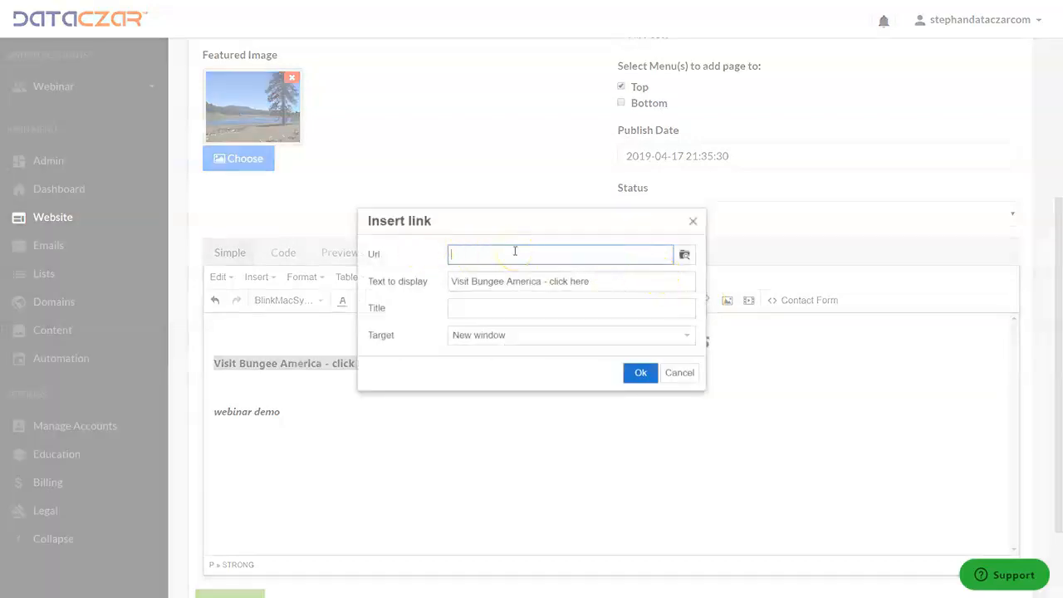
type("http://www.bungeeamerica.com/")
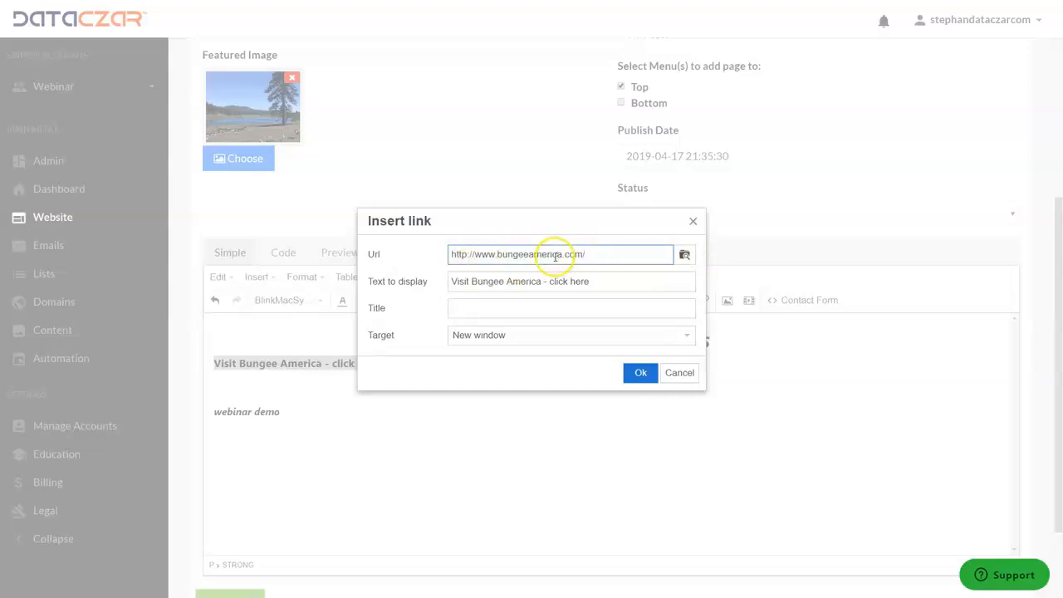
left_click(528, 335)
left_click(529, 335)
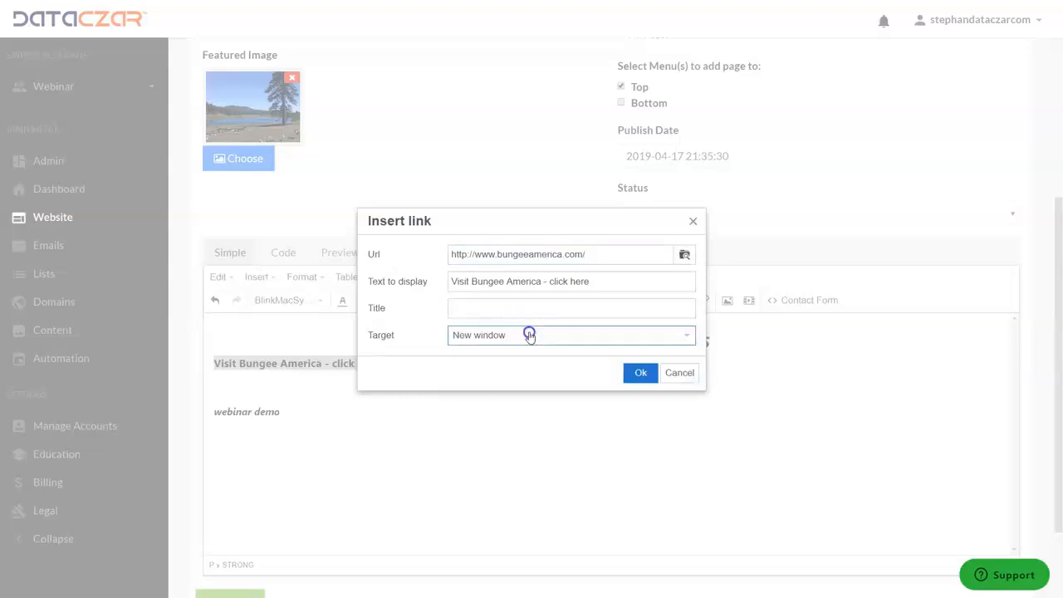
left_click(641, 373)
Save the updated Home page and open the website's list of posts.
left_click(478, 384)
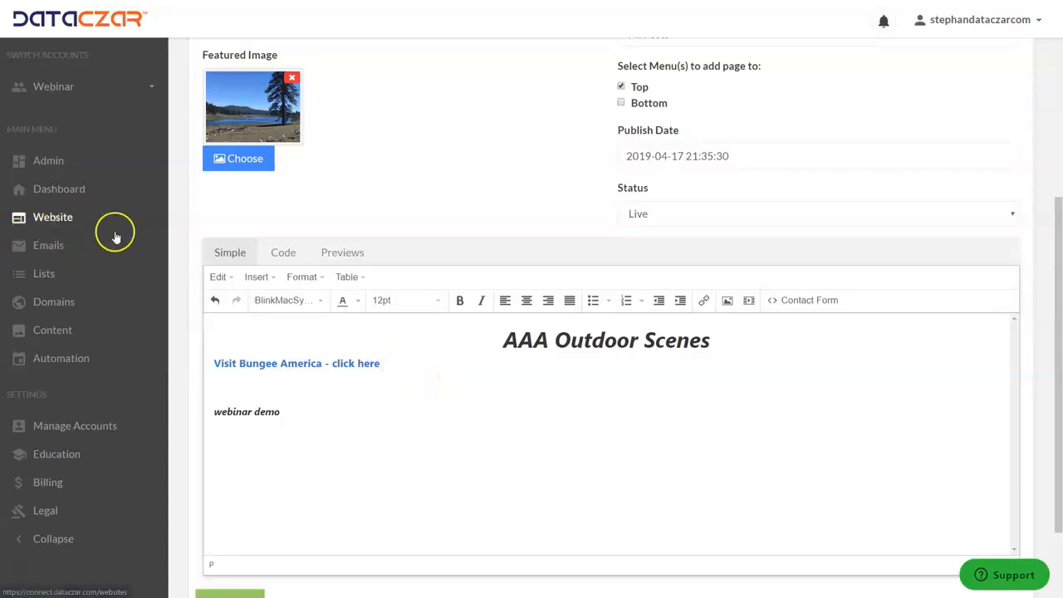
scroll(265, 449, "down", 3)
left_click(237, 475)
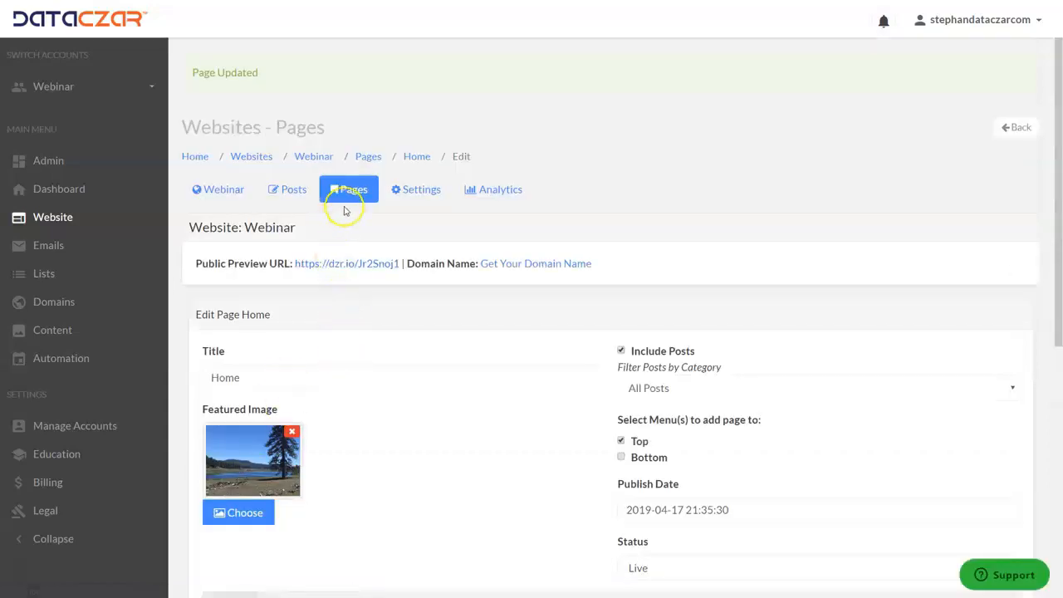
left_click(291, 191)
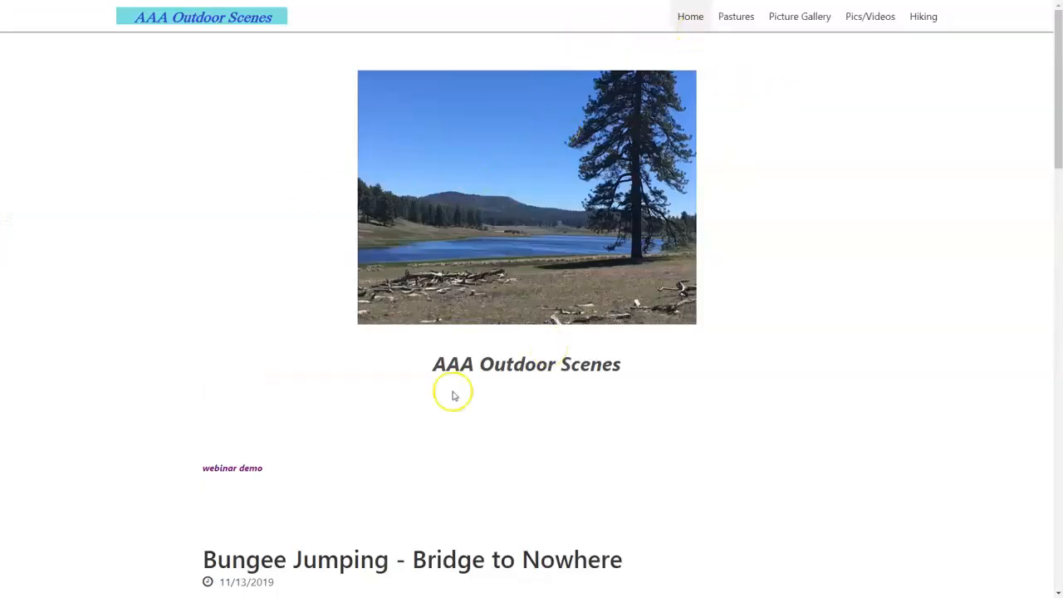
On the public preview site, view the full Bungee Jumping - Bridge to Nowhere post and return to the home page.
scroll(287, 406, "down", 1)
scroll(288, 406, "down", 1)
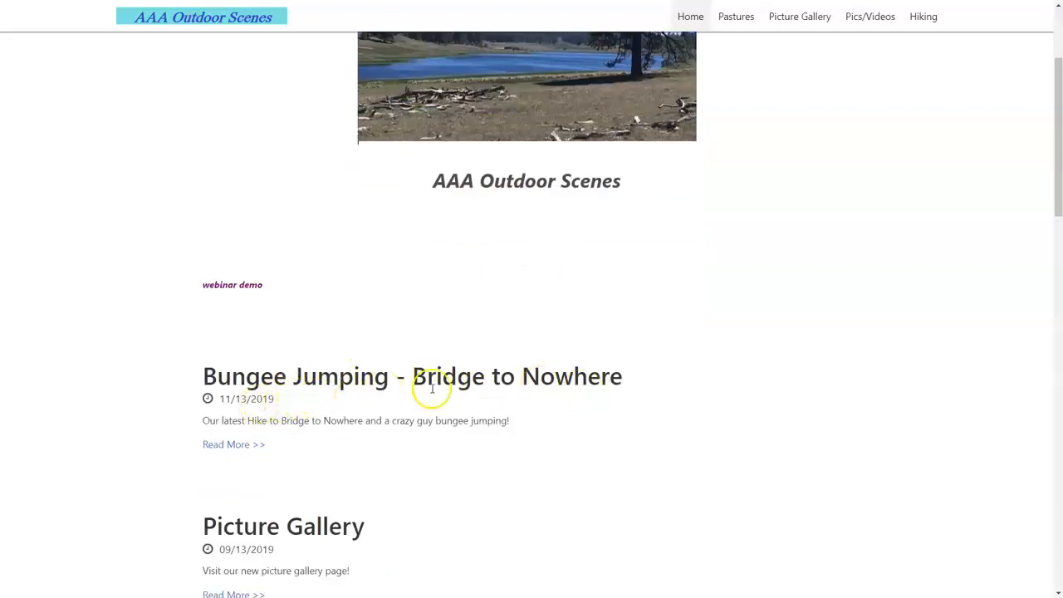
left_click(225, 446)
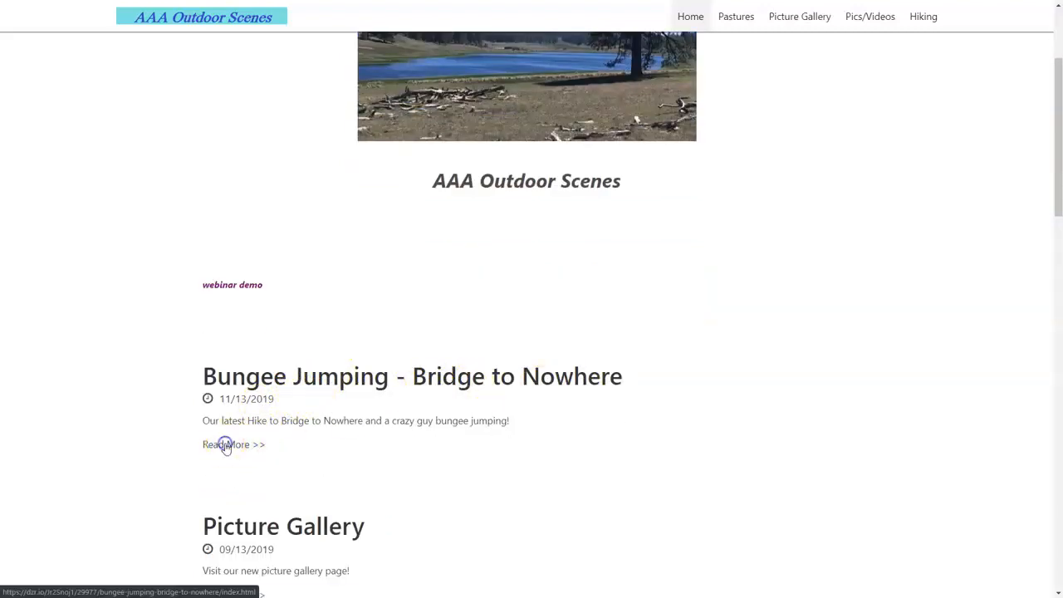
scroll(290, 408, "down", 6)
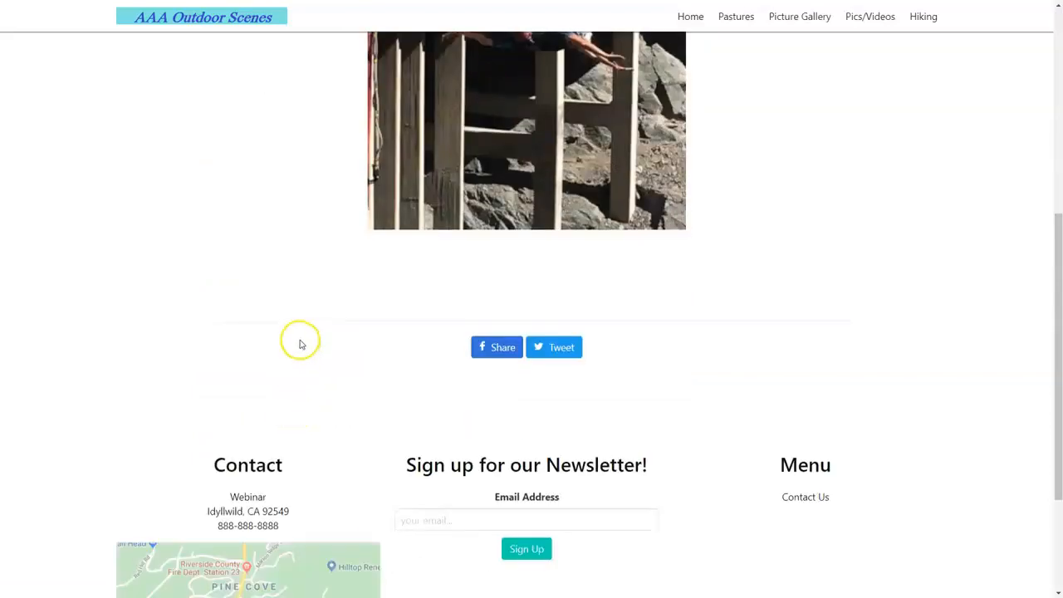
scroll(303, 341, "up", 8)
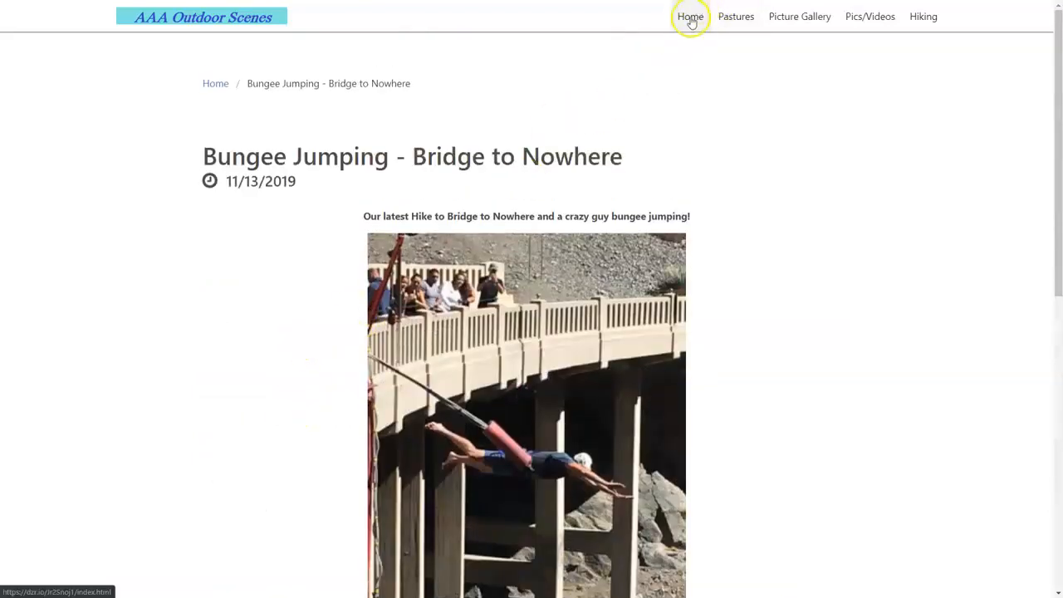
left_click(691, 18)
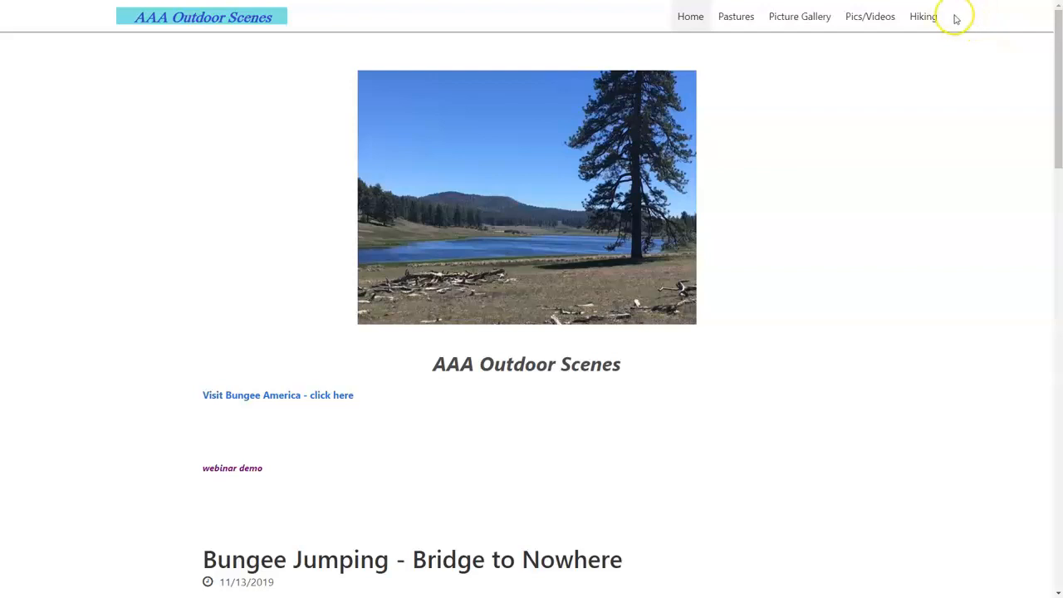
Switch back to Dataczar and open the Bungee Jumping - Bridge to Nowhere post for editing.
key("ctrl+Tab")
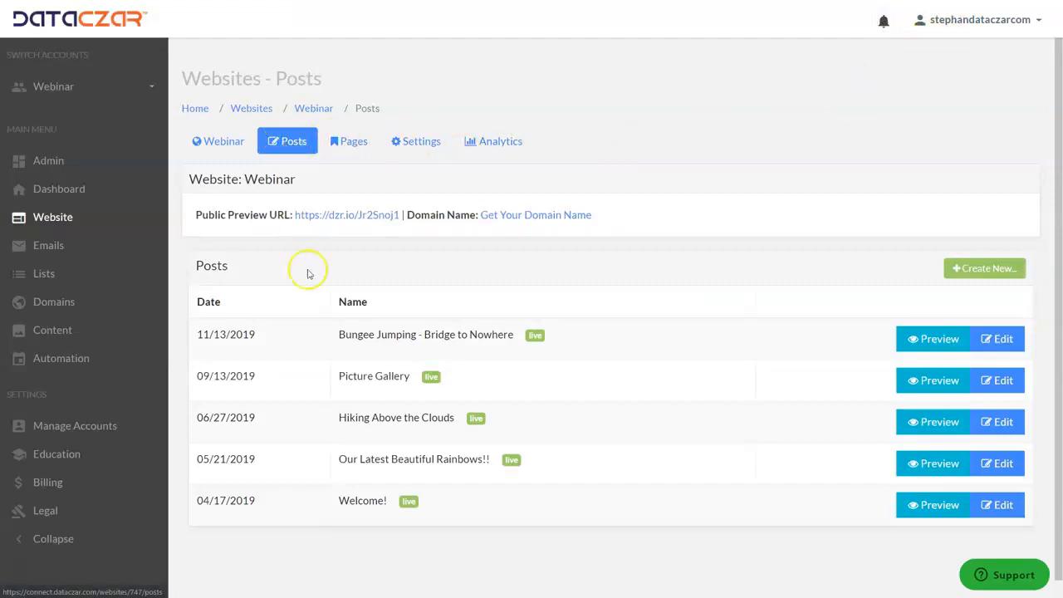
left_click(1003, 340)
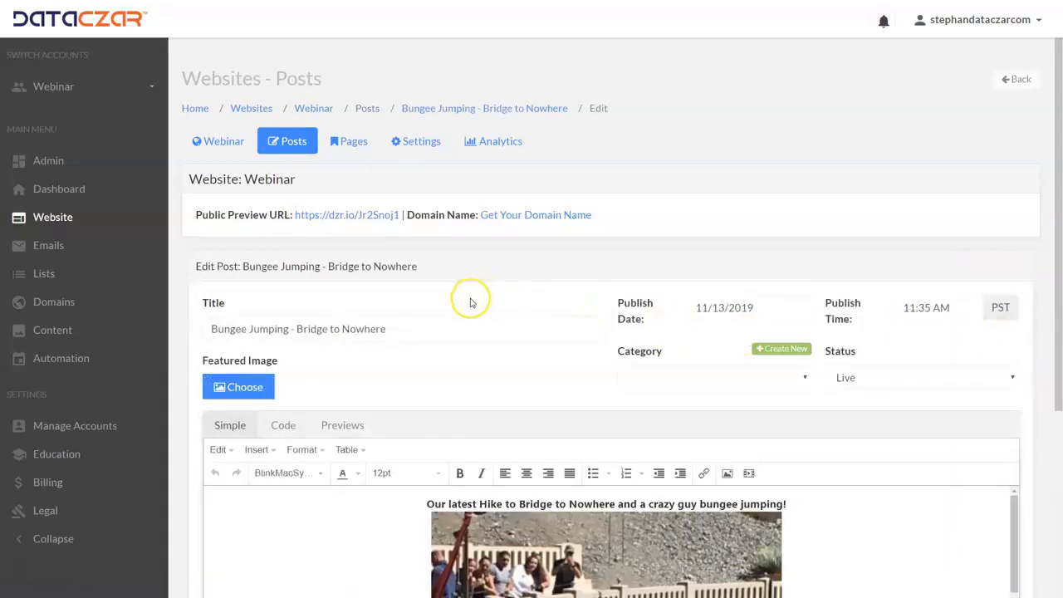
scroll(470, 302, "down", 5)
scroll(498, 266, "down", 5)
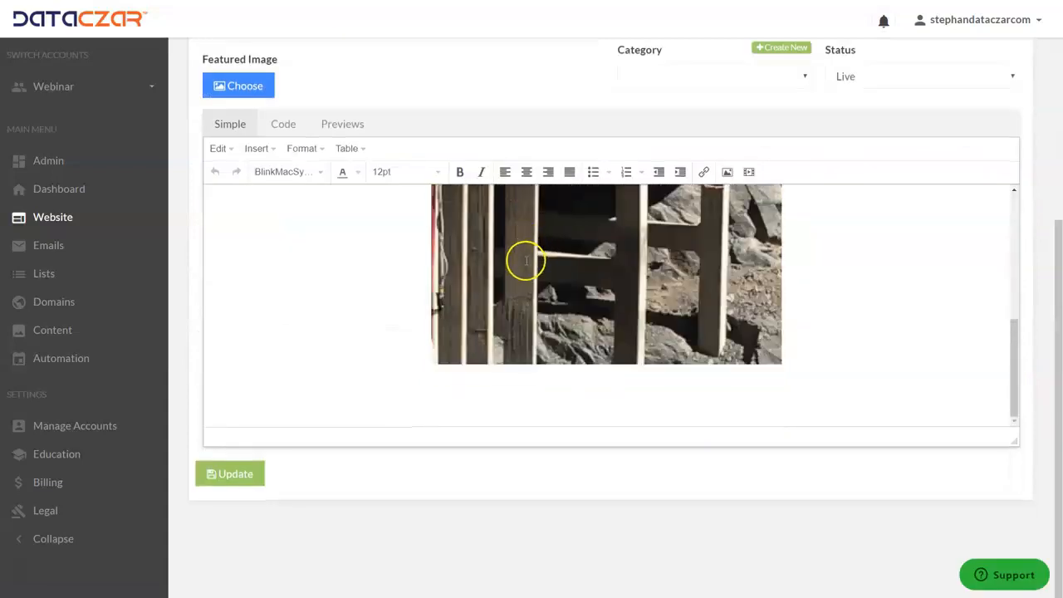
Add the bold line "Visit Bungee America - click here" below the post's photo.
left_click(223, 385)
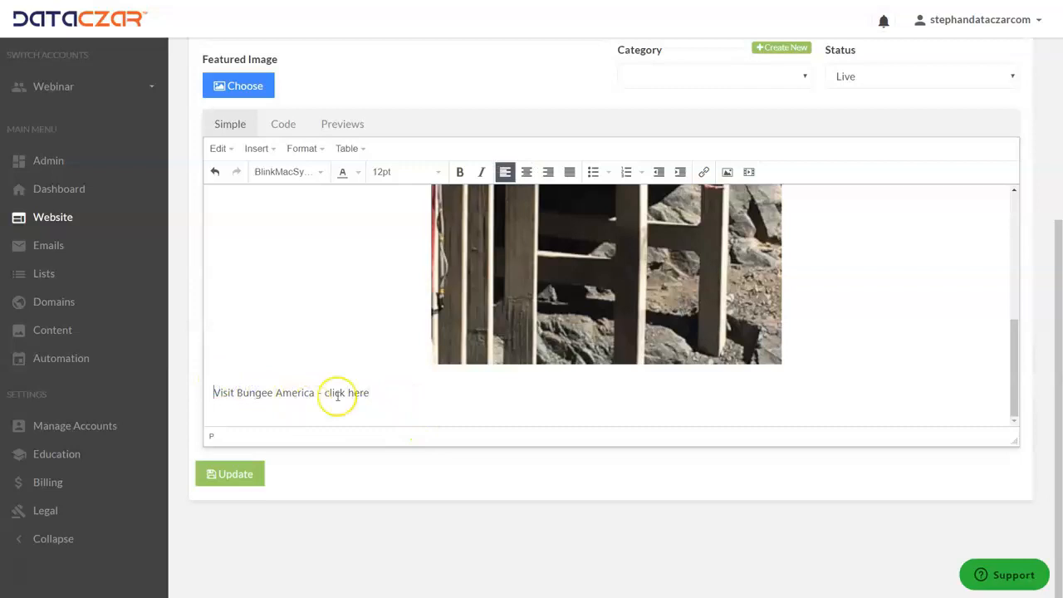
left_click_drag(371, 392, 230, 396)
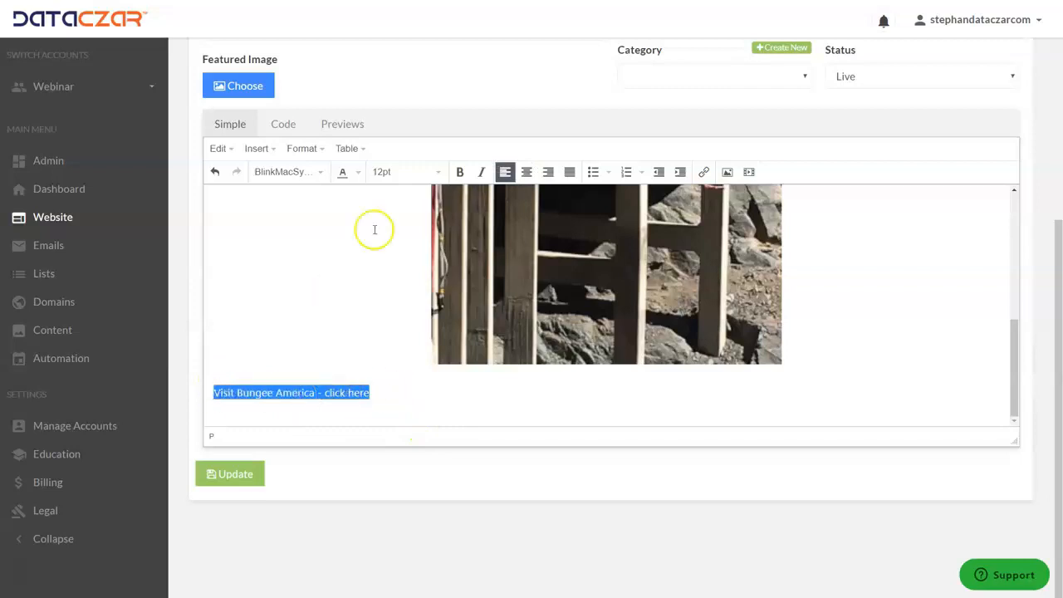
left_click(461, 173)
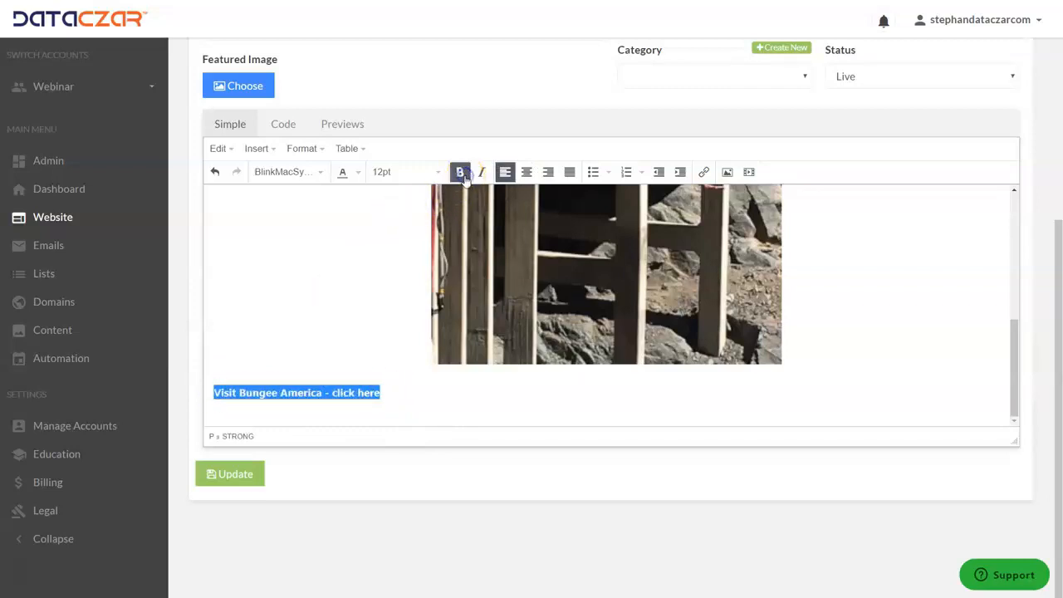
left_click(407, 392)
left_click_drag(400, 391, 206, 392)
left_click(703, 172)
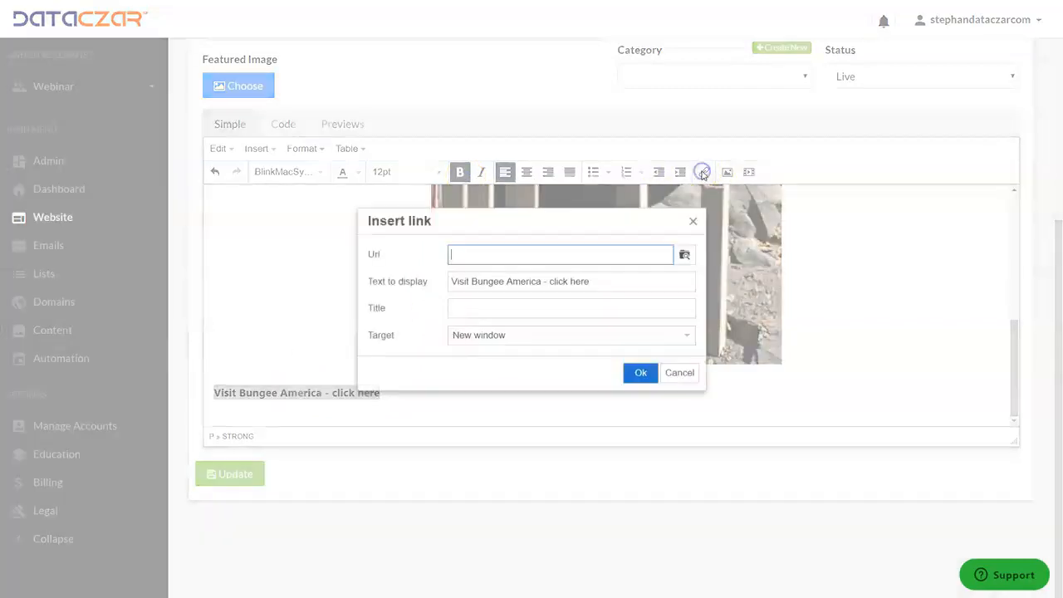
left_click(591, 255)
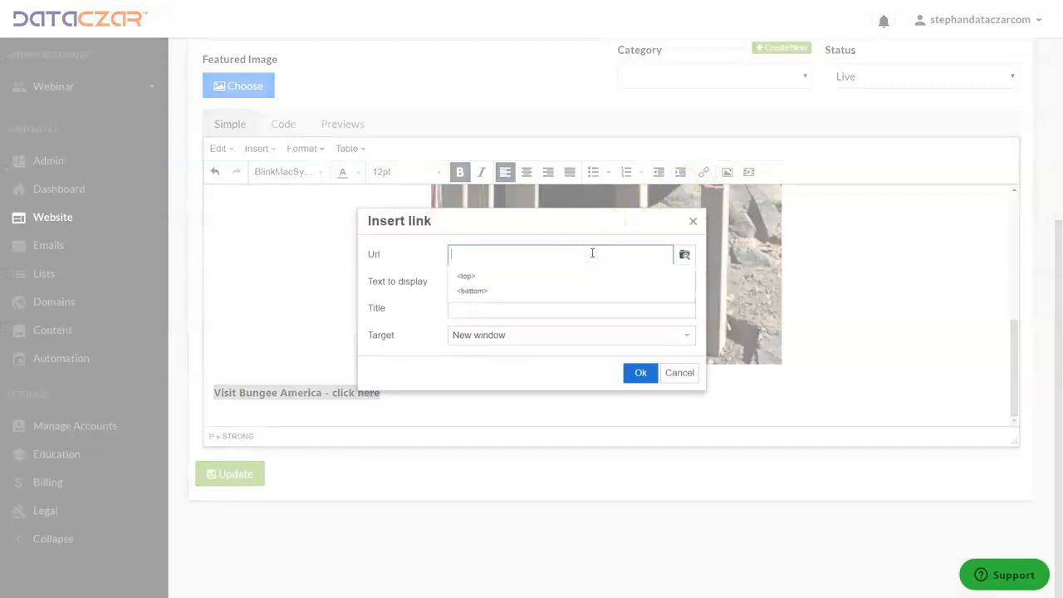
type("http://www.bungeeamerica.com/")
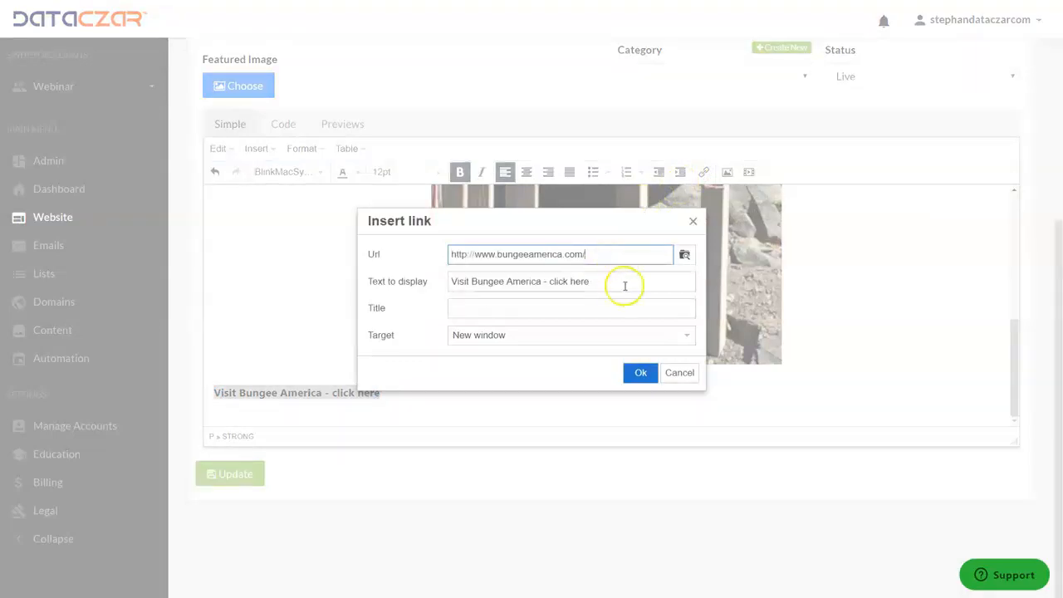
left_click(643, 375)
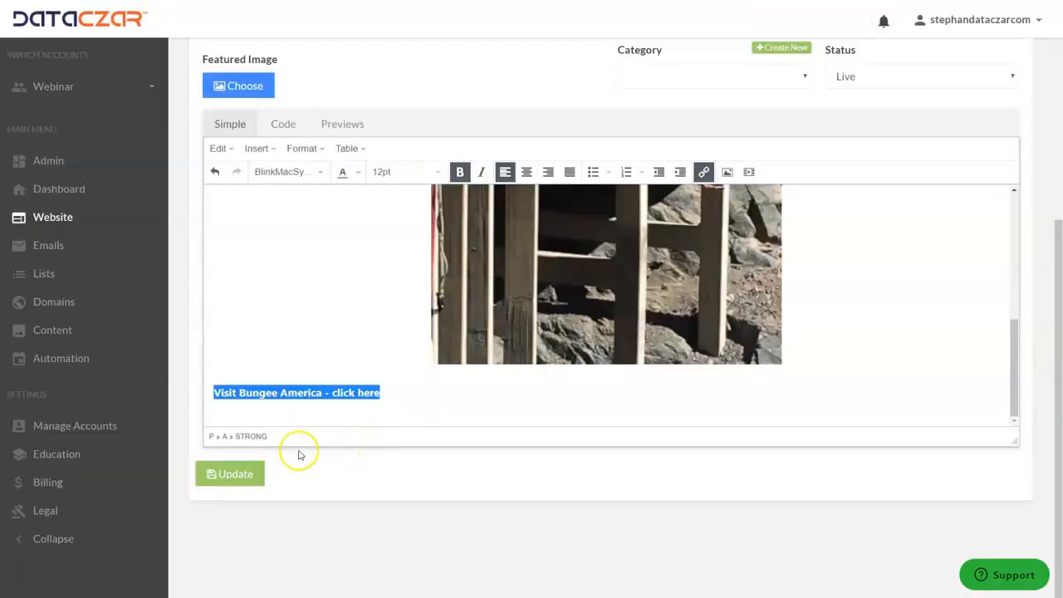
left_click(456, 388)
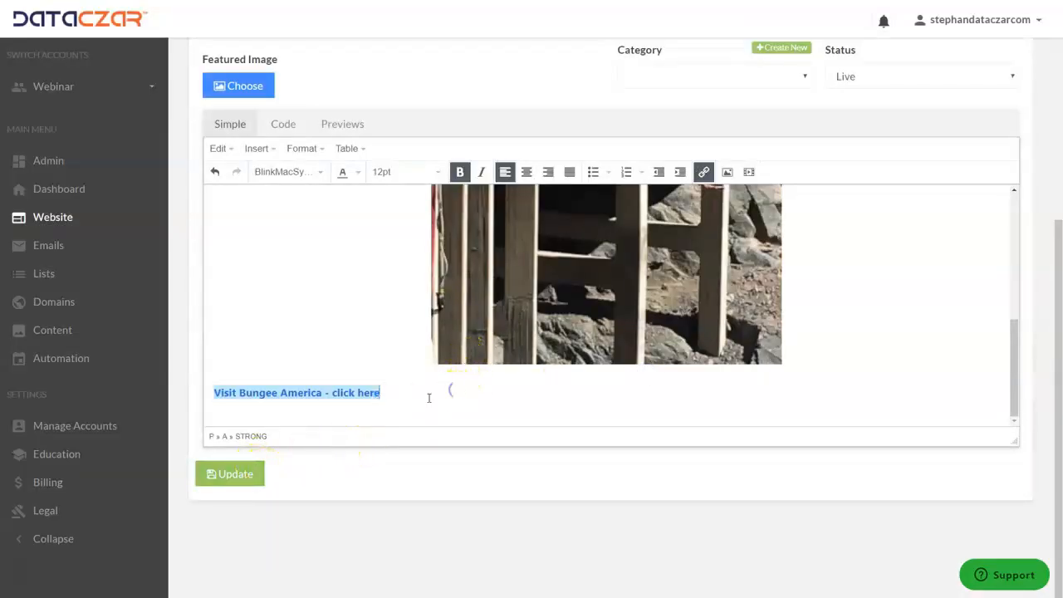
left_click(245, 478)
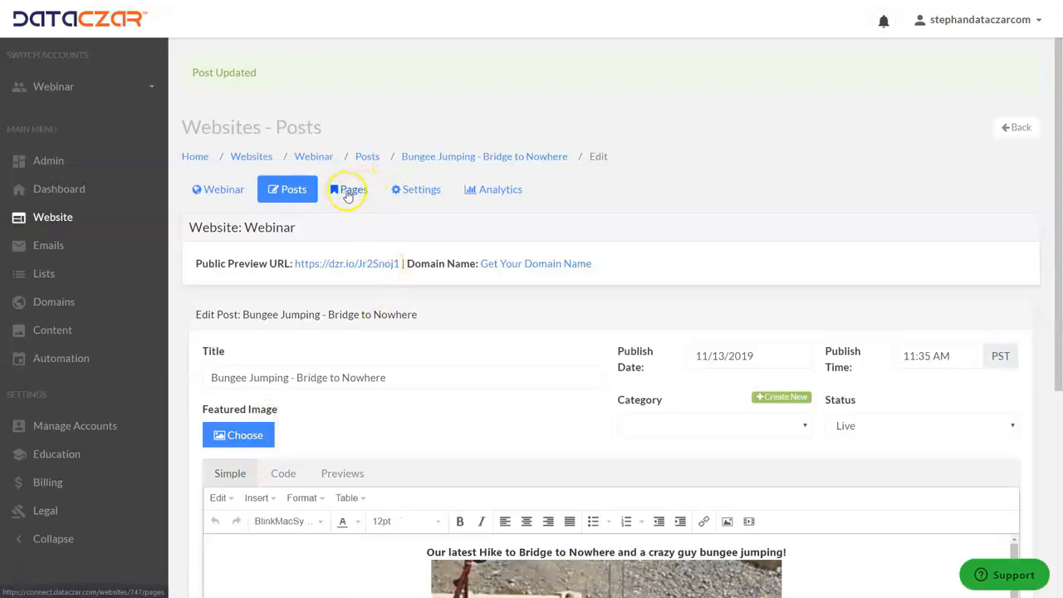
Start a new link for the website's Top menu and title it Bungee_Jumping.
left_click(353, 191)
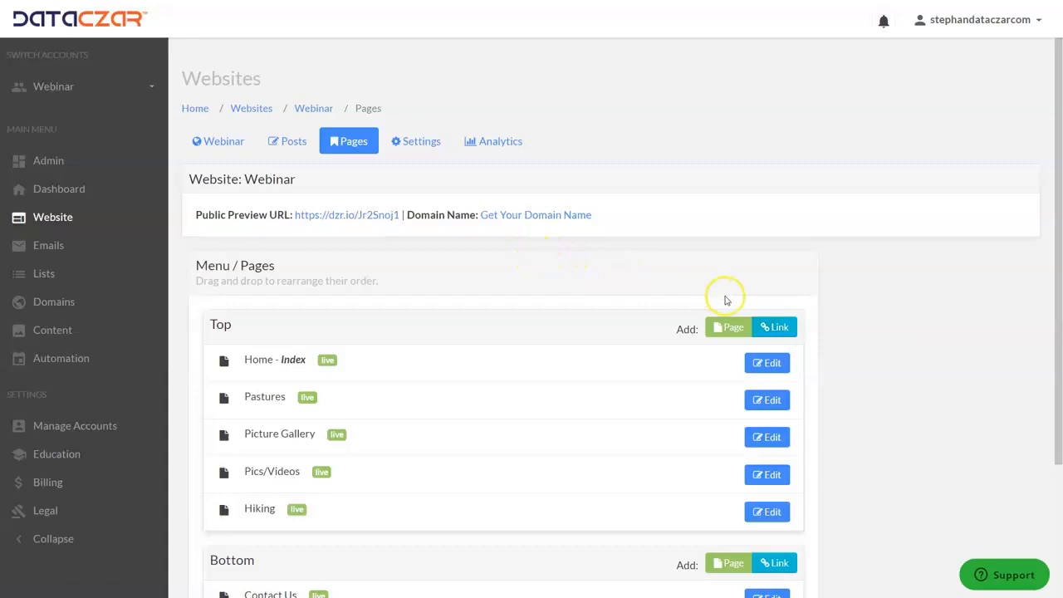
left_click(775, 329)
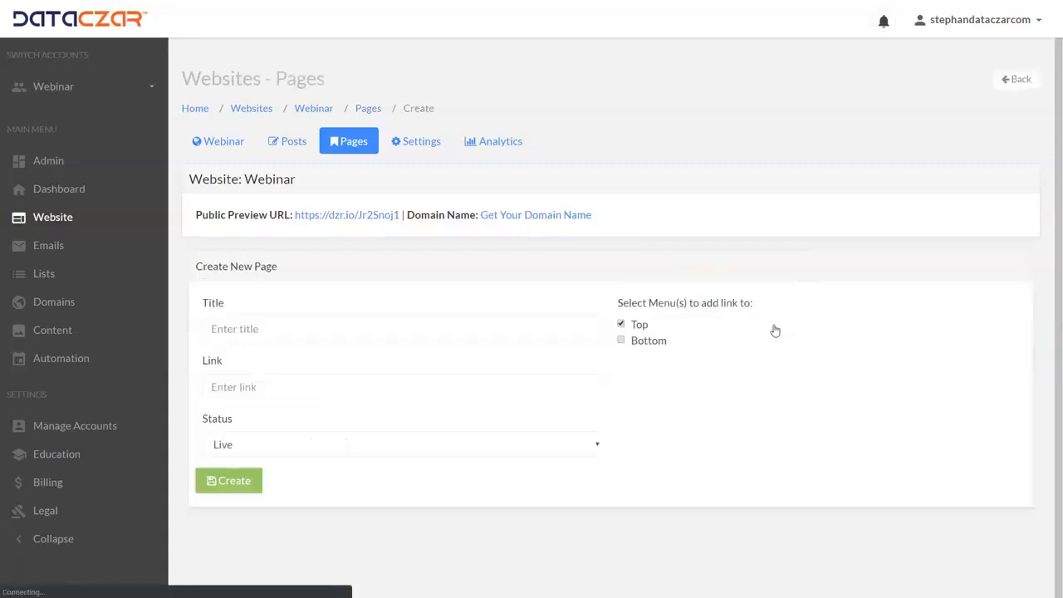
left_click(290, 328)
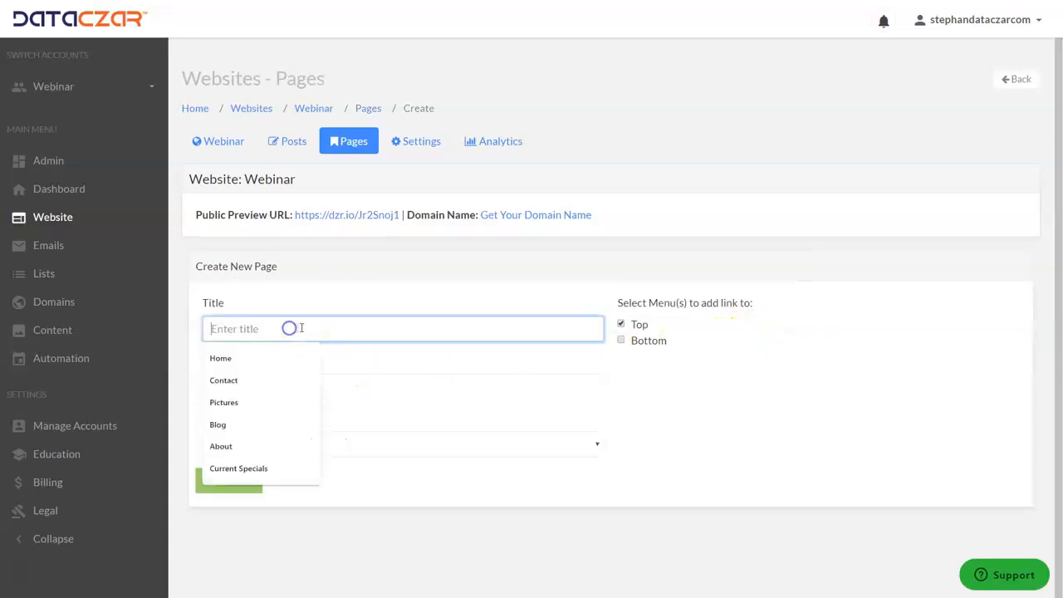
type("Bung")
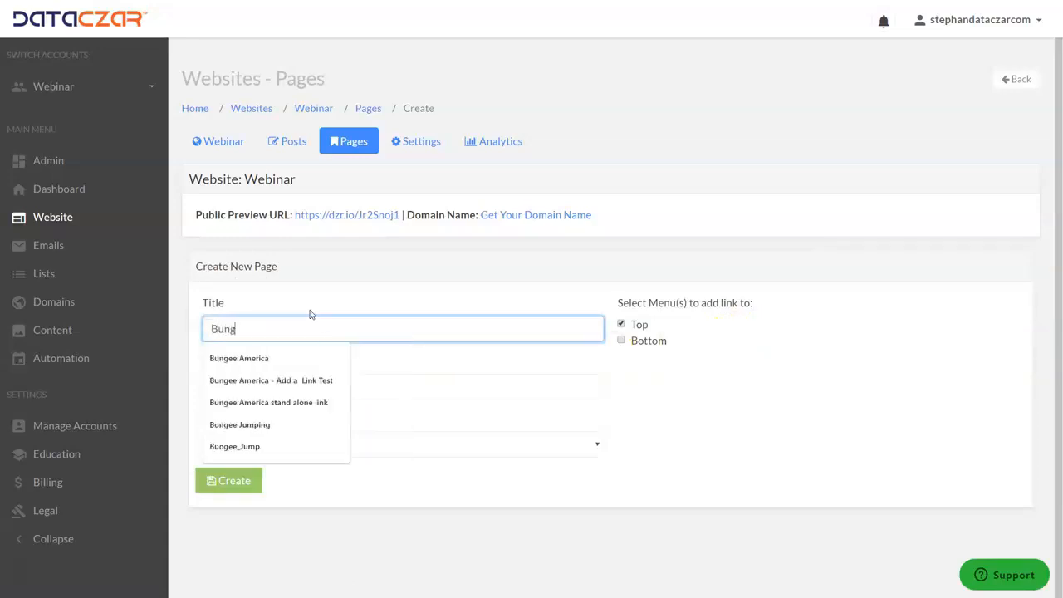
type("ee_Jumping")
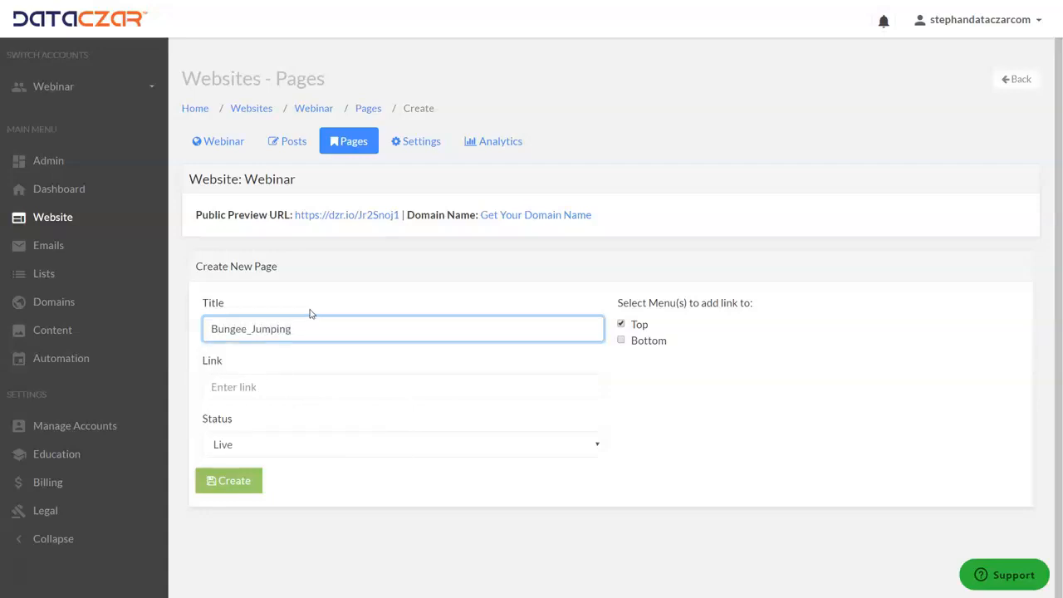
left_click(242, 384)
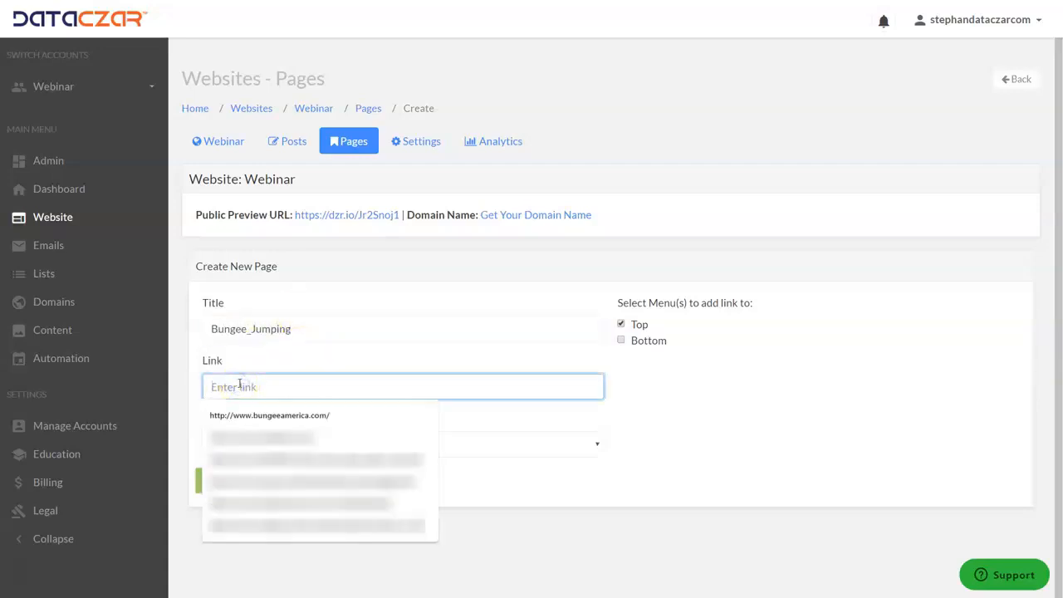
left_click(250, 379)
key("Down")
key("Return")
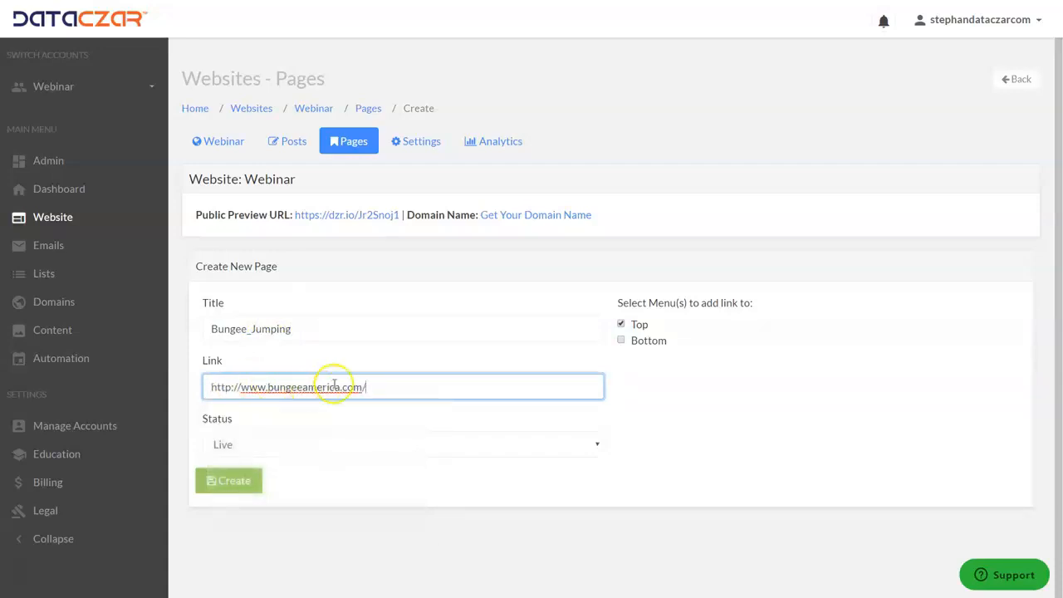
left_click(235, 481)
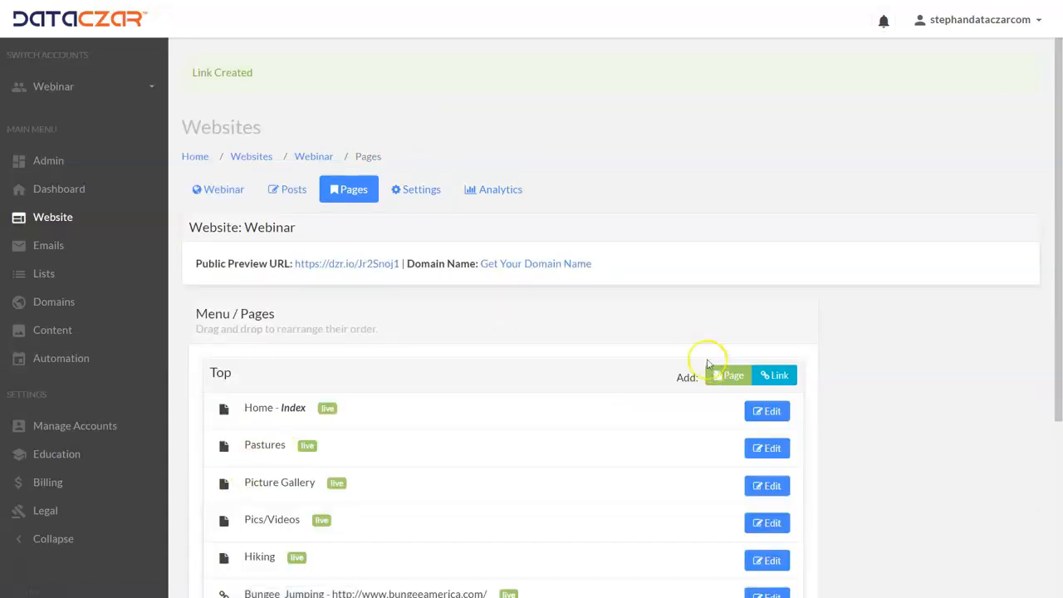
scroll(1028, 593, "down", 1)
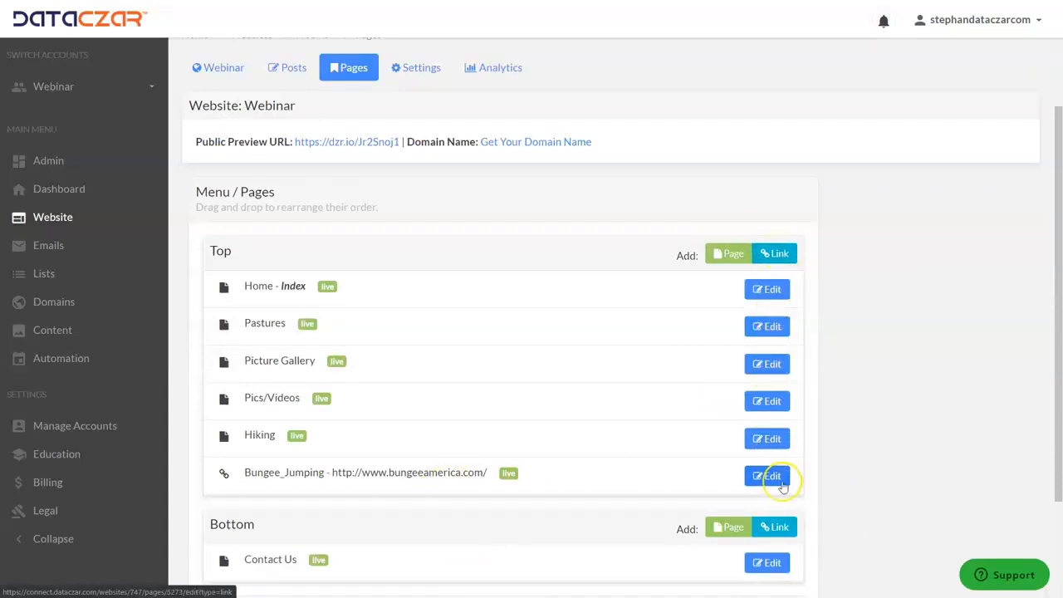
scroll(631, 362, "up", 2)
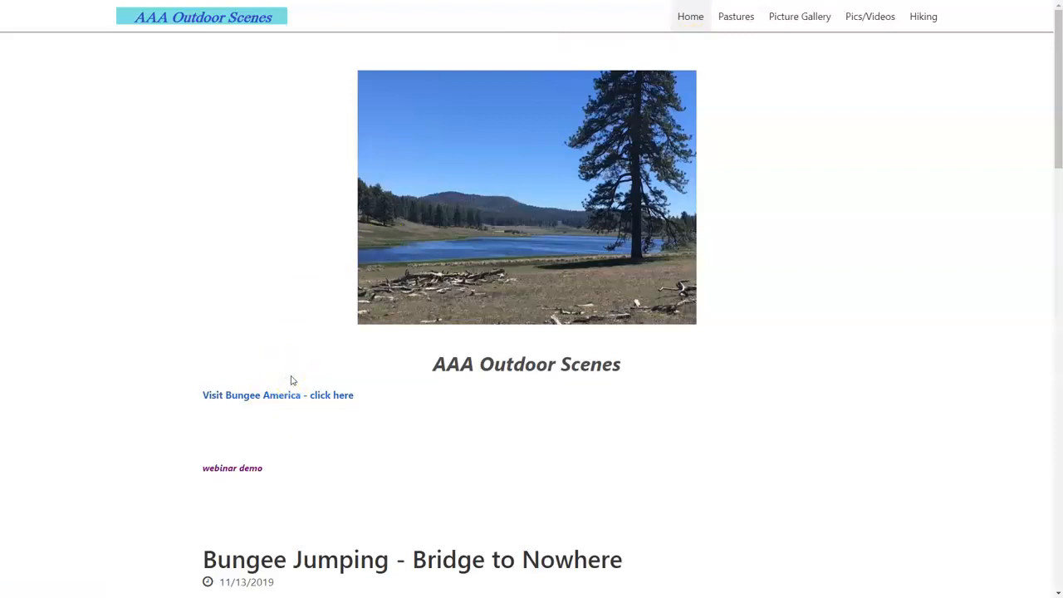
Reload the public preview site, open the full Bungee Jumping - Bridge to Nowhere post and test its Visit Bungee America link.
key("F5")
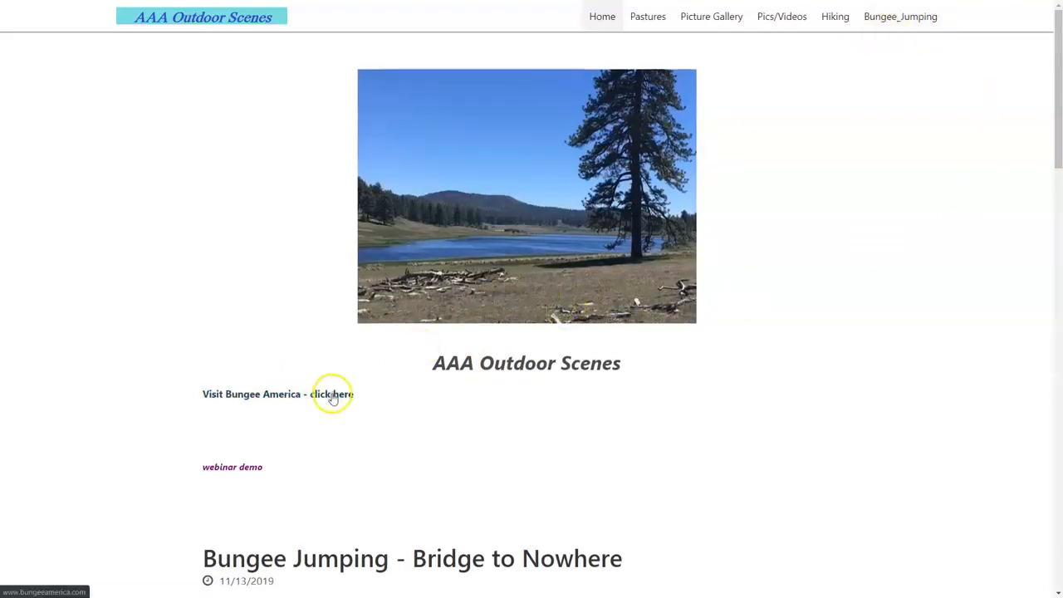
scroll(332, 393, "down", 2)
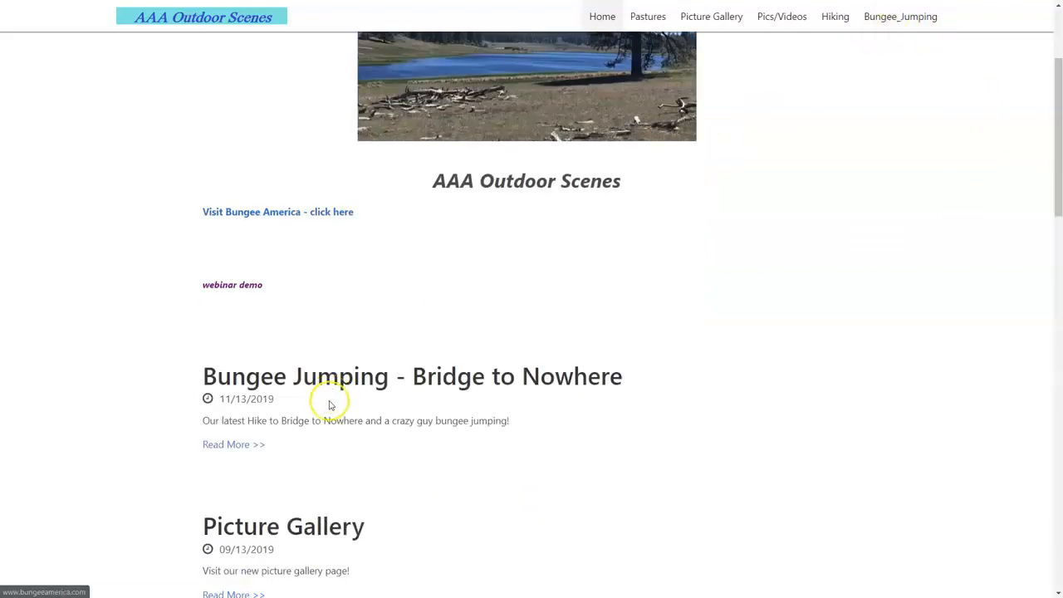
left_click(228, 446)
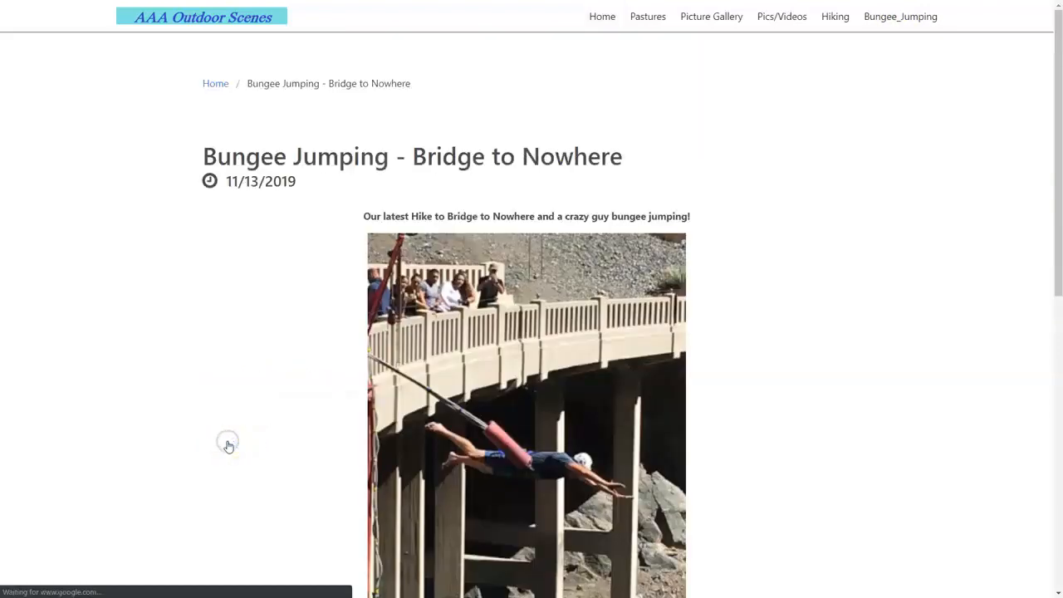
scroll(285, 357, "down", 5)
left_click(283, 337)
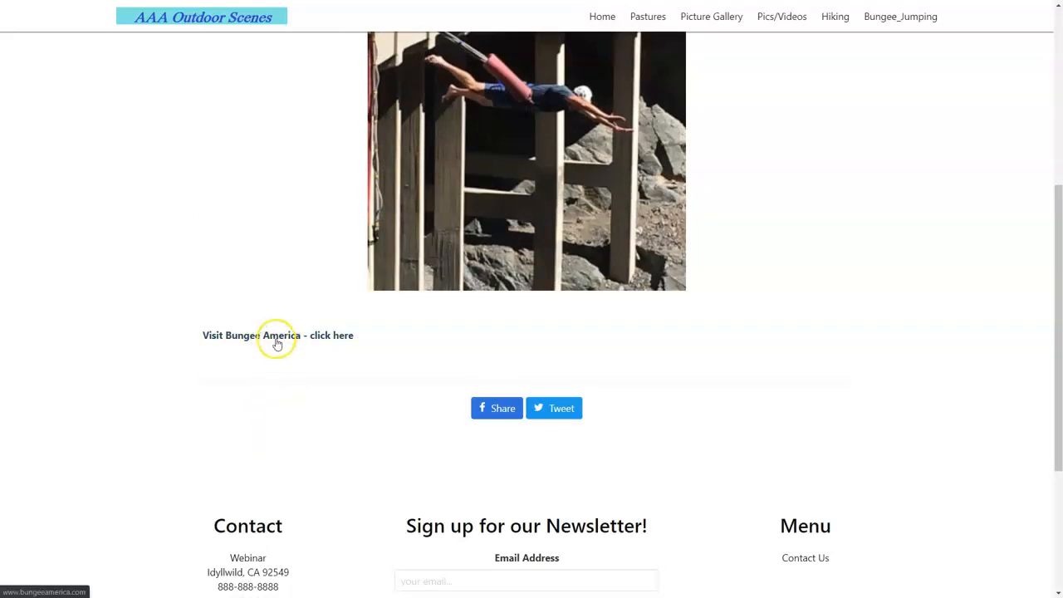
left_click(277, 337)
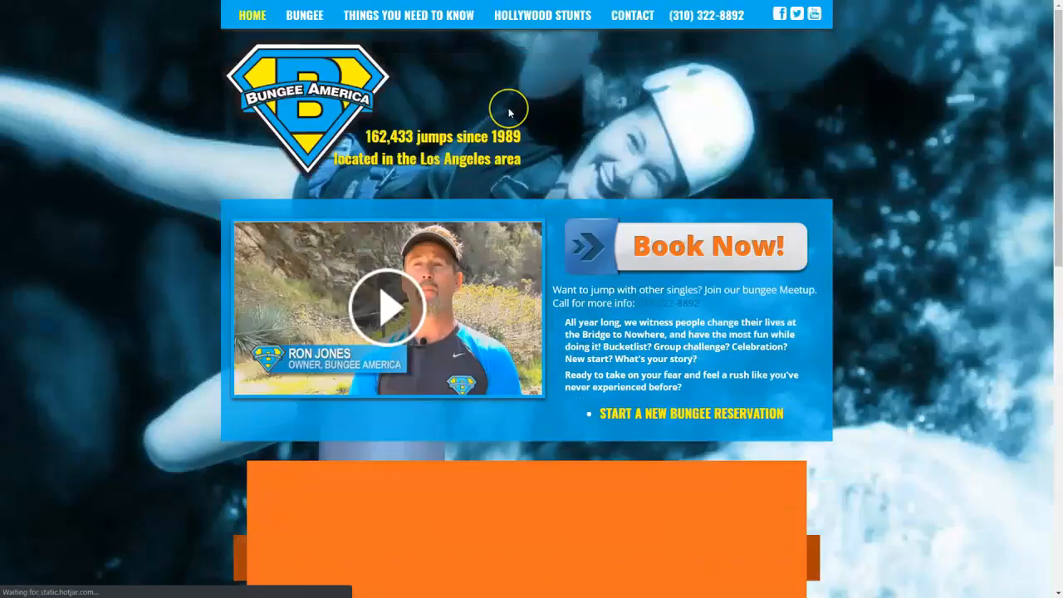
Go back to the post on the preview site and examine its top menu, the link below the photo and the footer.
key("ctrl+Tab")
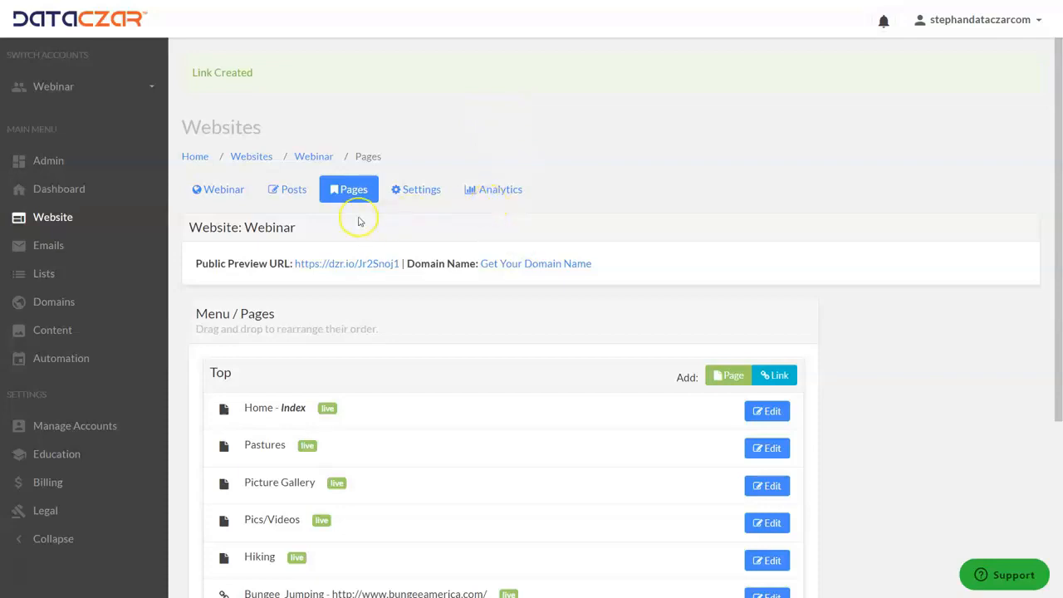
key("ctrl+Tab")
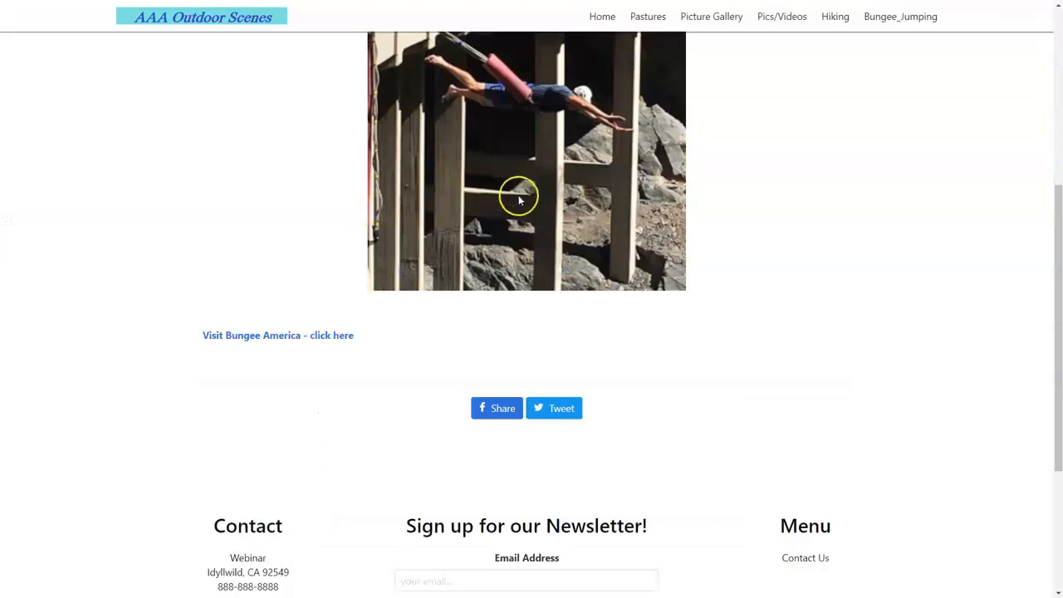
scroll(637, 221, "up", 3)
scroll(634, 220, "up", 2)
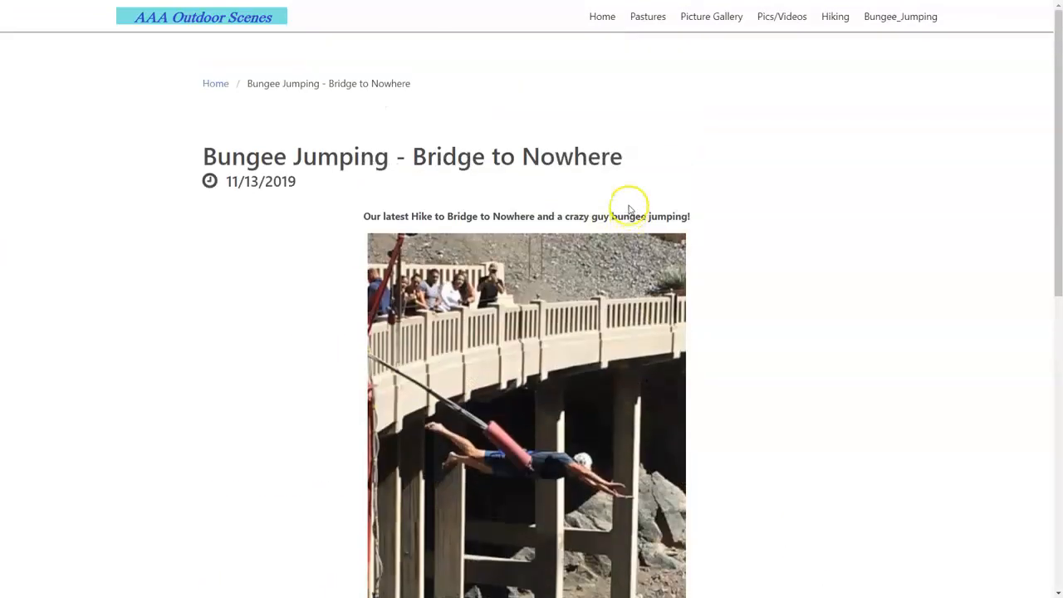
scroll(617, 197, "down", 2)
scroll(748, 125, "up", 2)
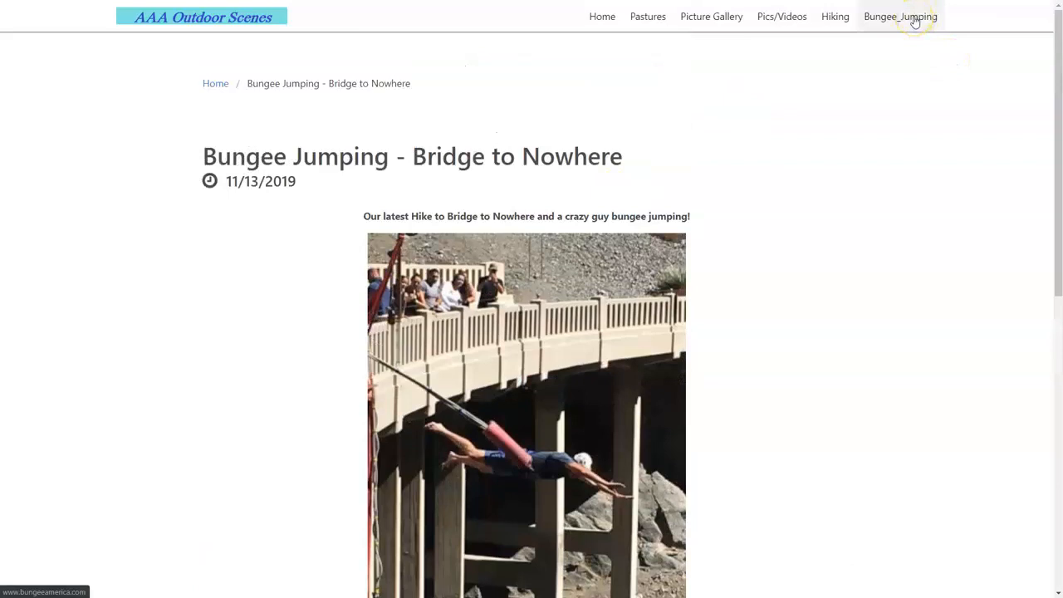
scroll(431, 199, "down", 4)
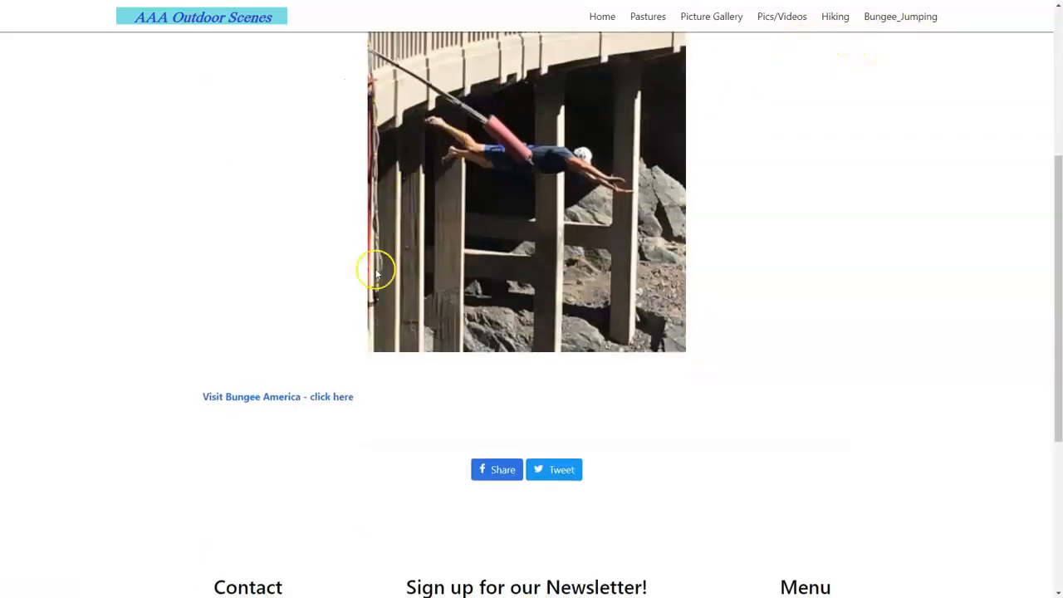
scroll(349, 365, "down", 3)
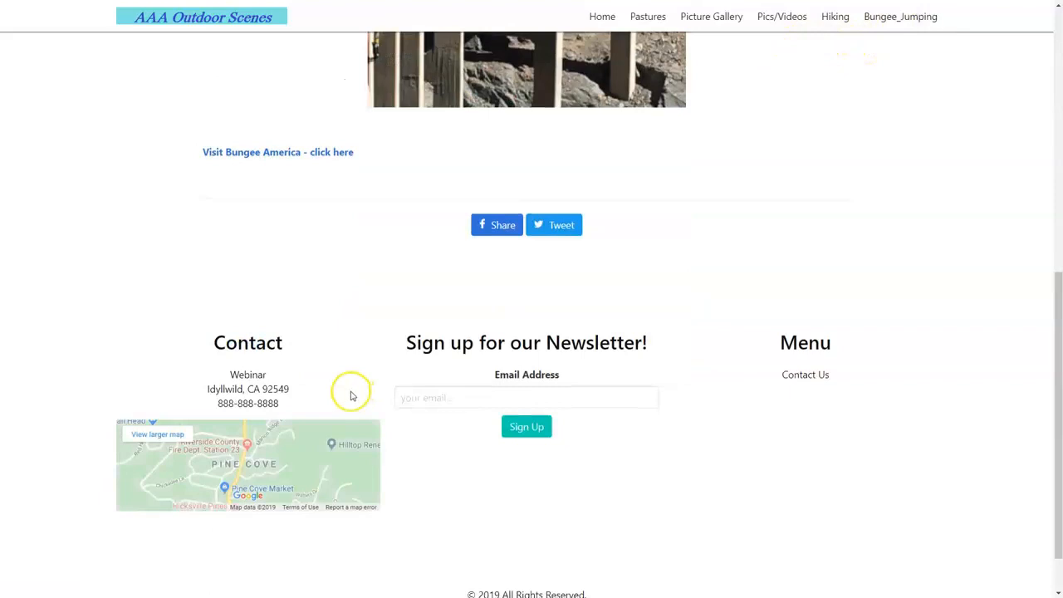
scroll(496, 240, "up", 7)
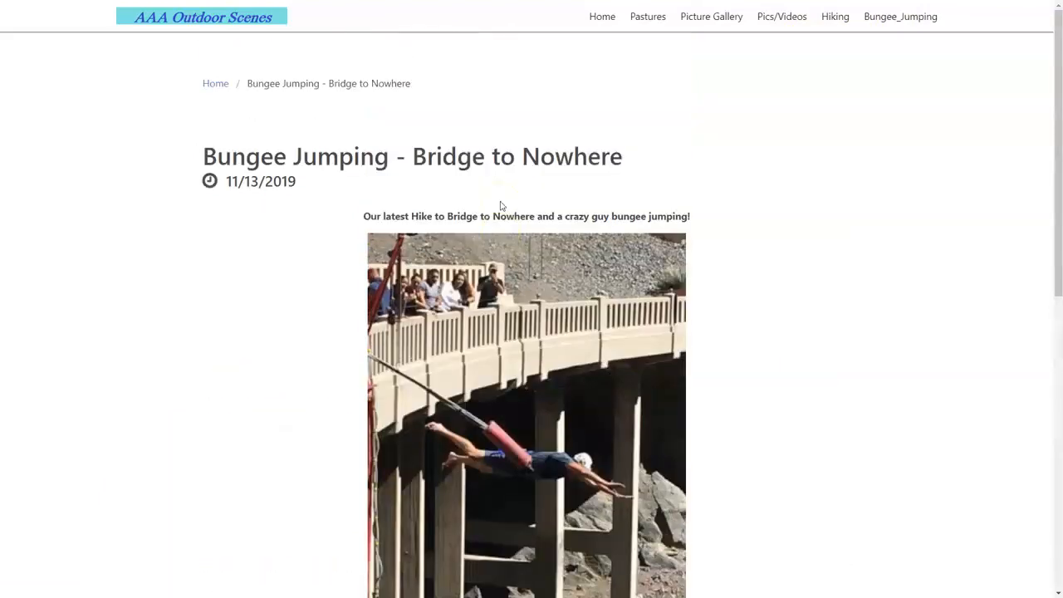
Return to the preview site's Home page and reopen the full Bungee Jumping - Bridge to Nowhere post.
left_click(601, 17)
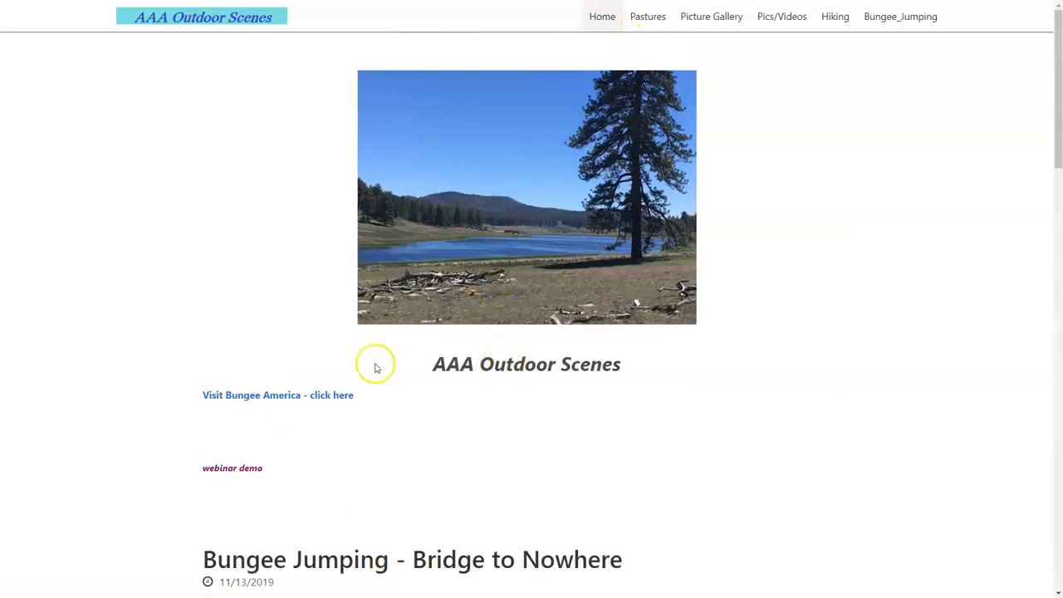
scroll(302, 405, "down", 1)
scroll(302, 404, "down", 3)
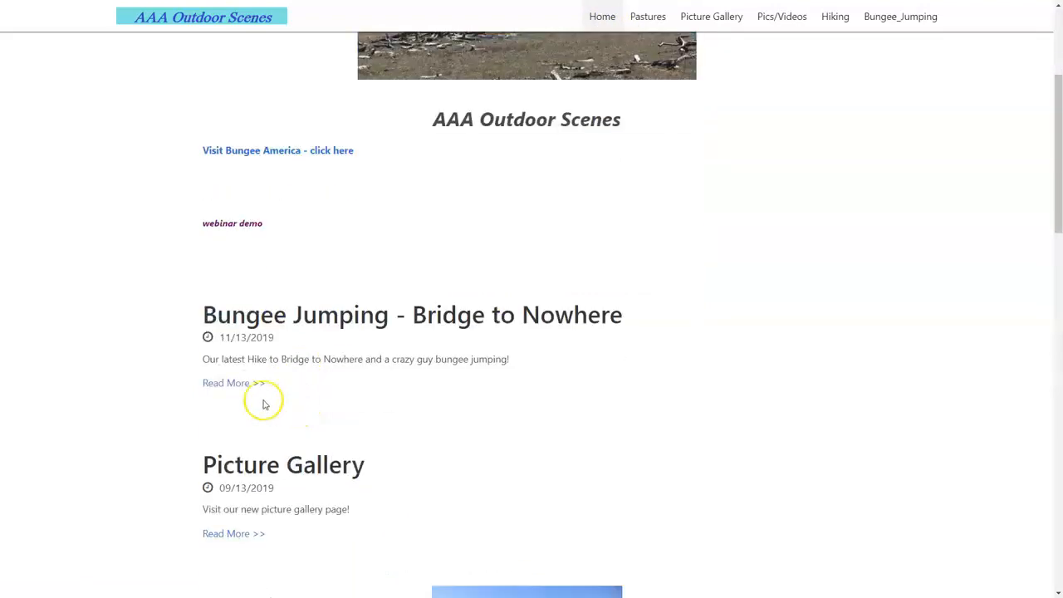
left_click(241, 387)
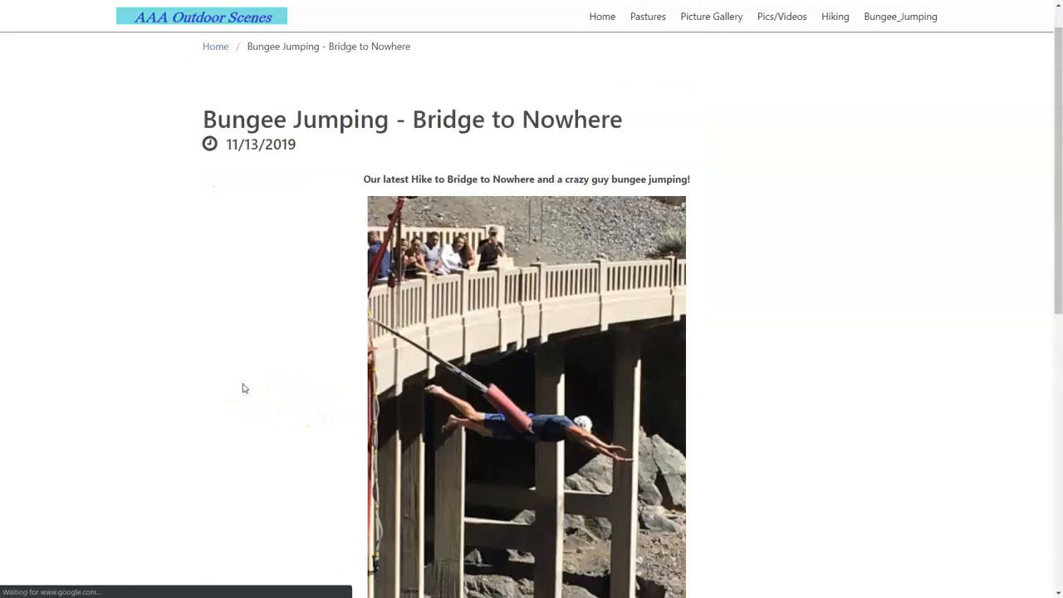
Test the Bungee_Jumping link in the preview site's top menu, then close the external site and open the Dataczar dashboard.
left_click(879, 23)
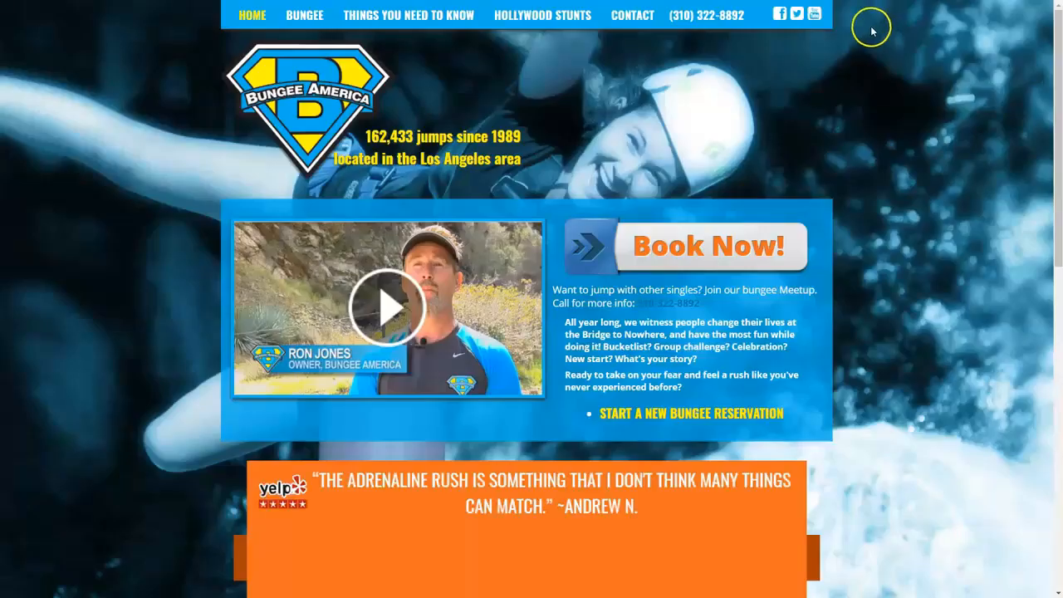
key("ctrl+w")
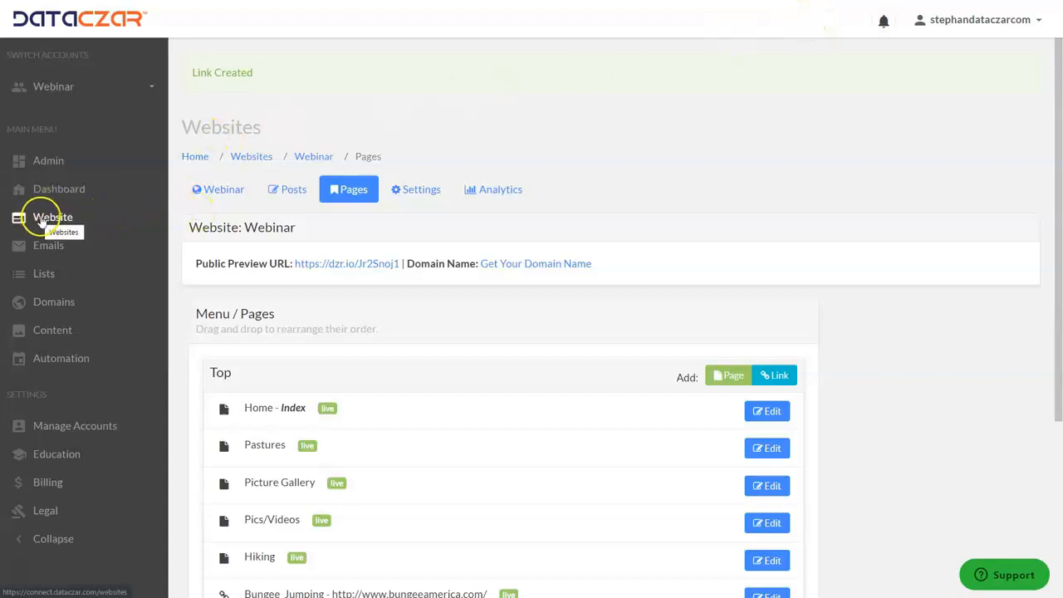
left_click(60, 190)
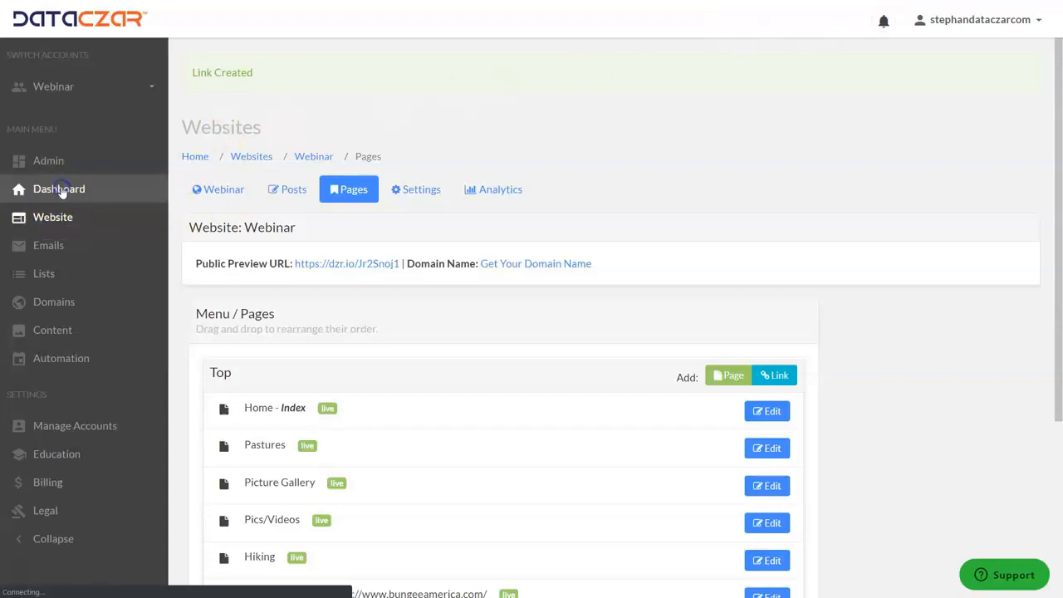